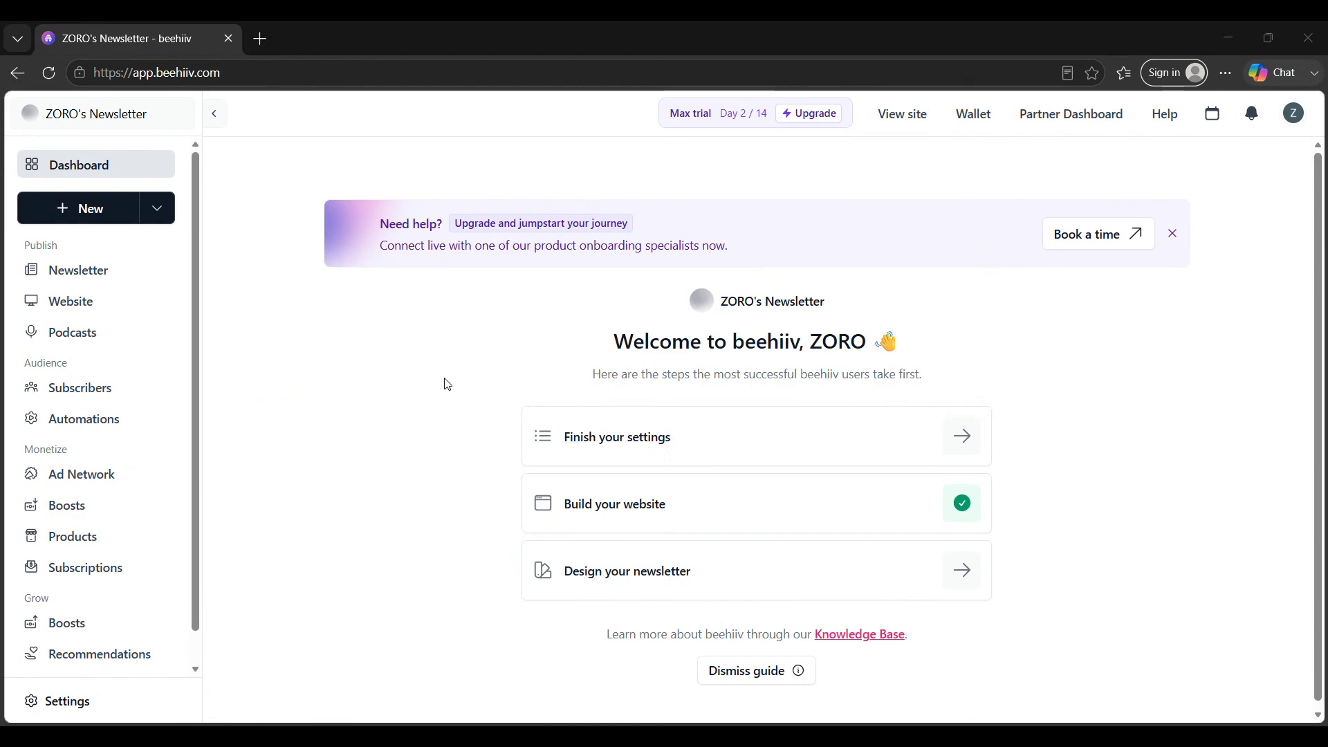
click(1296, 115)
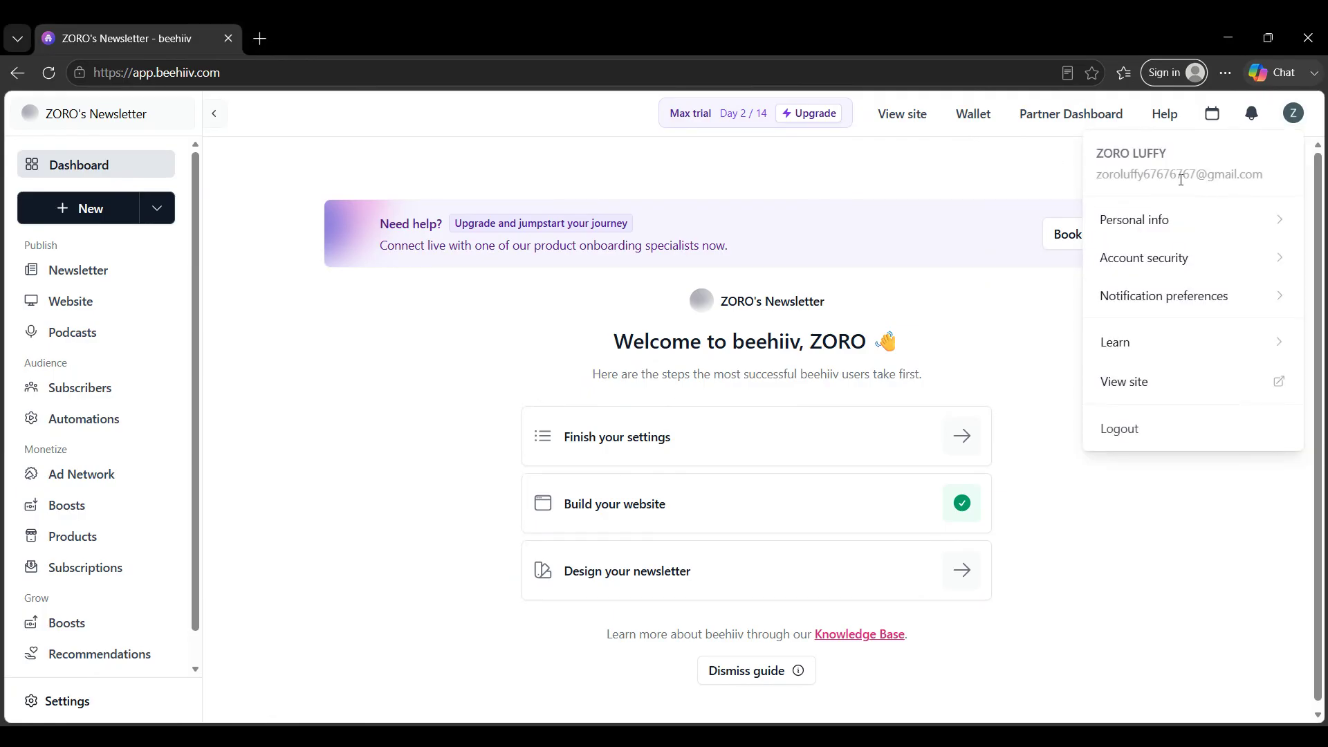
click(863, 181)
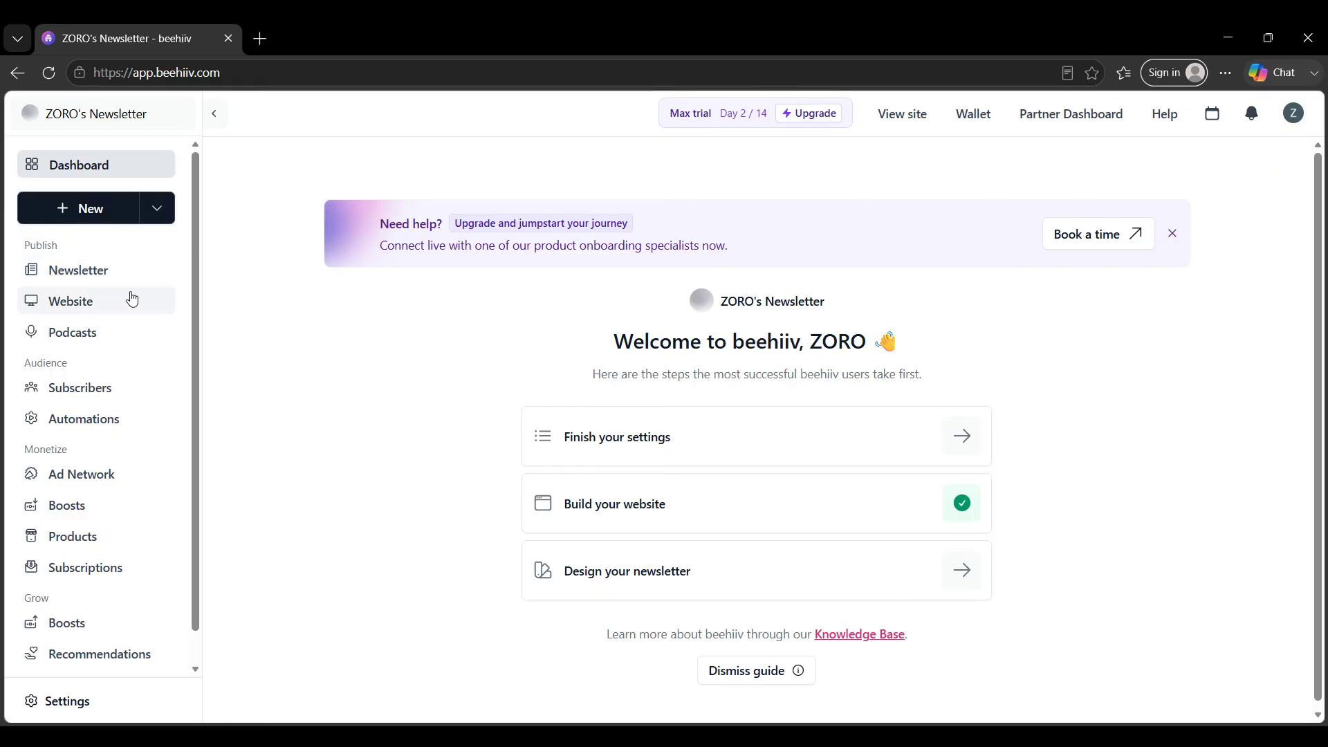
Open the publication settings and examine the General Info options, including publication details, tags, language, timezone and content access
click(102, 716)
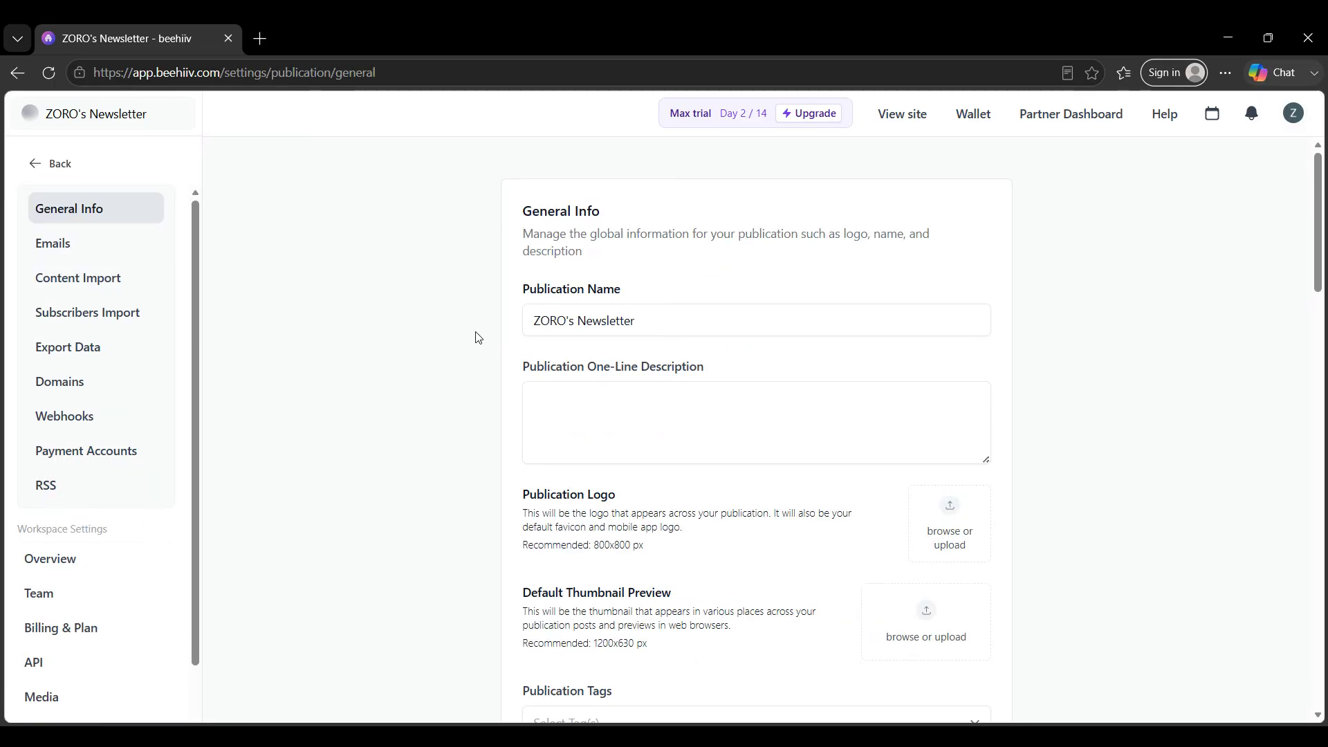
scroll(679, 412, down, 2)
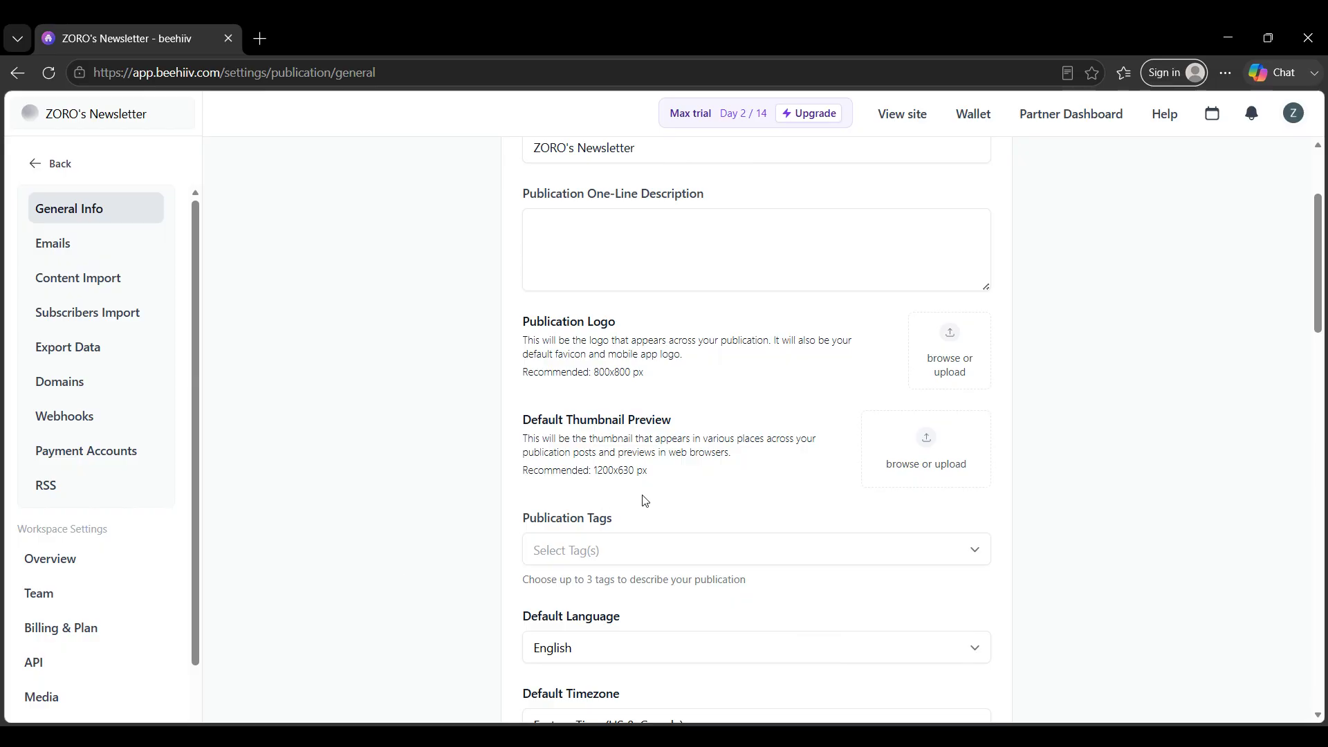
scroll(644, 497, up, 2)
scroll(710, 522, down, 4)
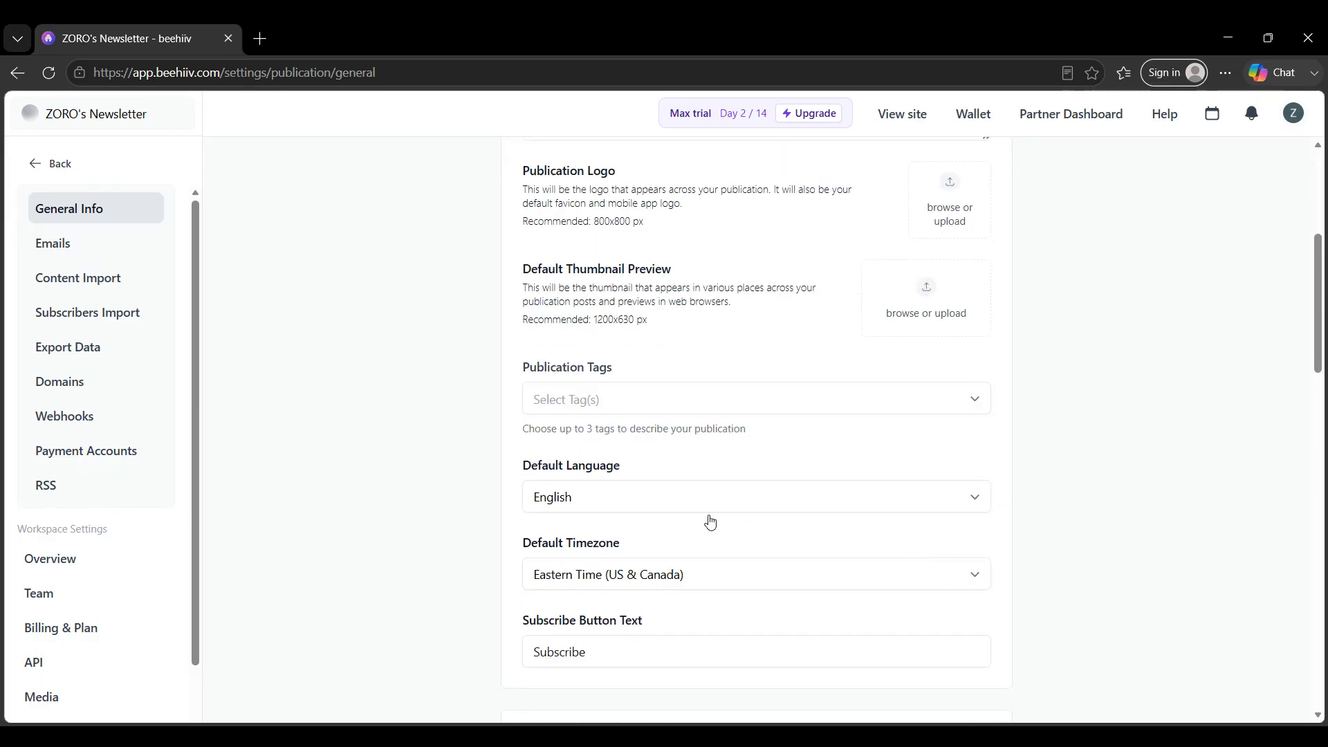
scroll(710, 522, down, 13)
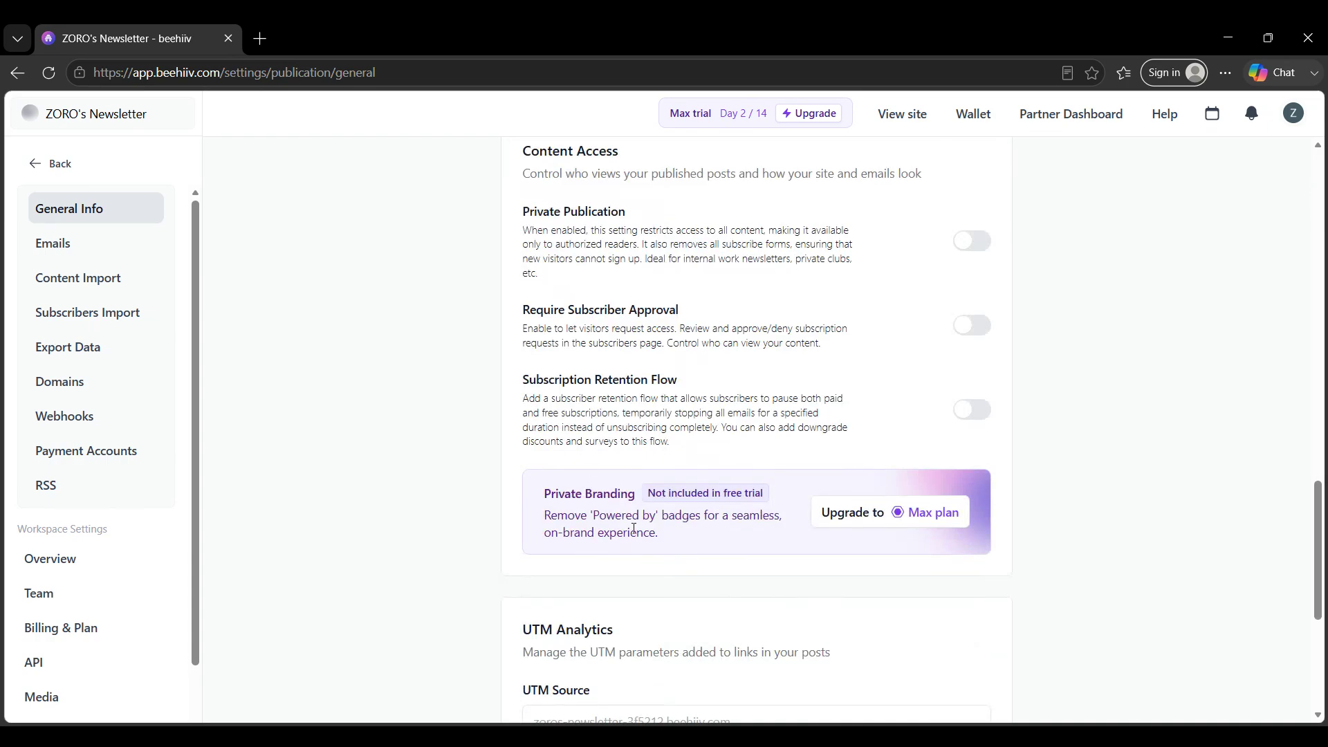
scroll(697, 512, up, 1)
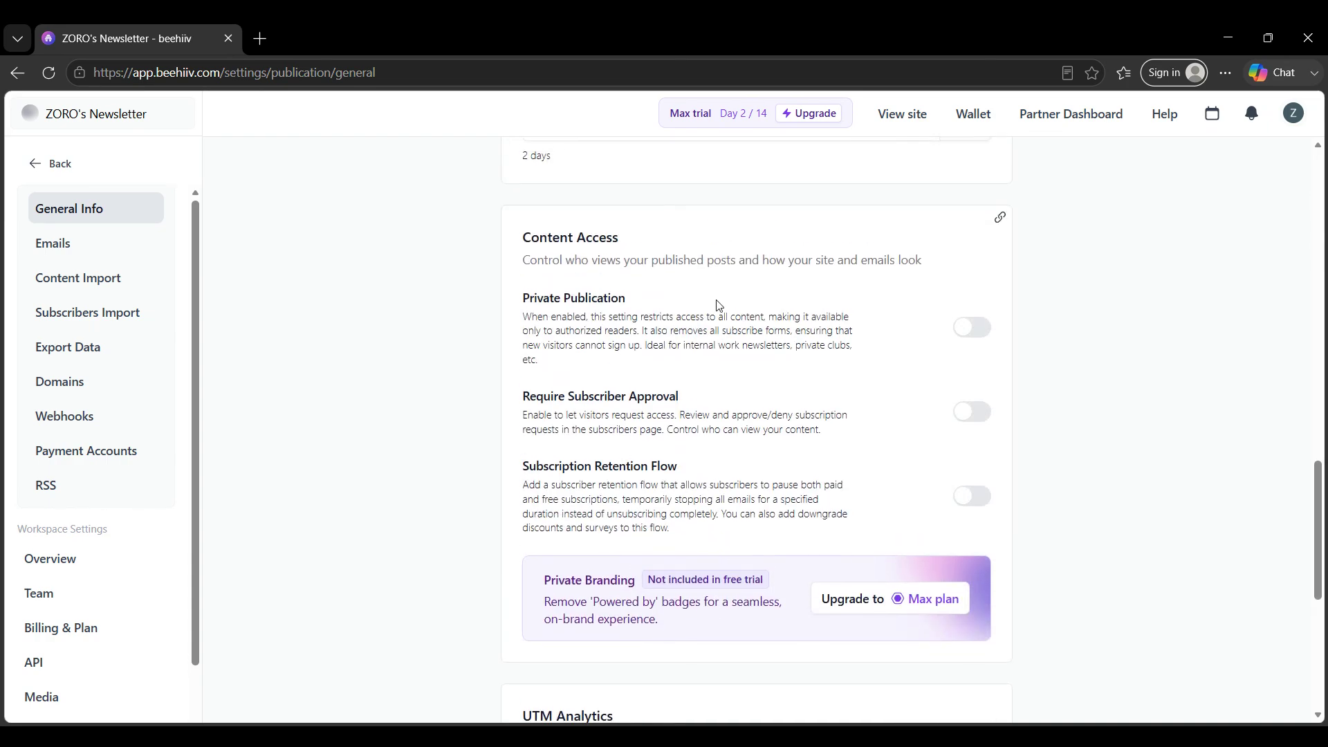
scroll(720, 305, down, 2)
scroll(716, 301, up, 15)
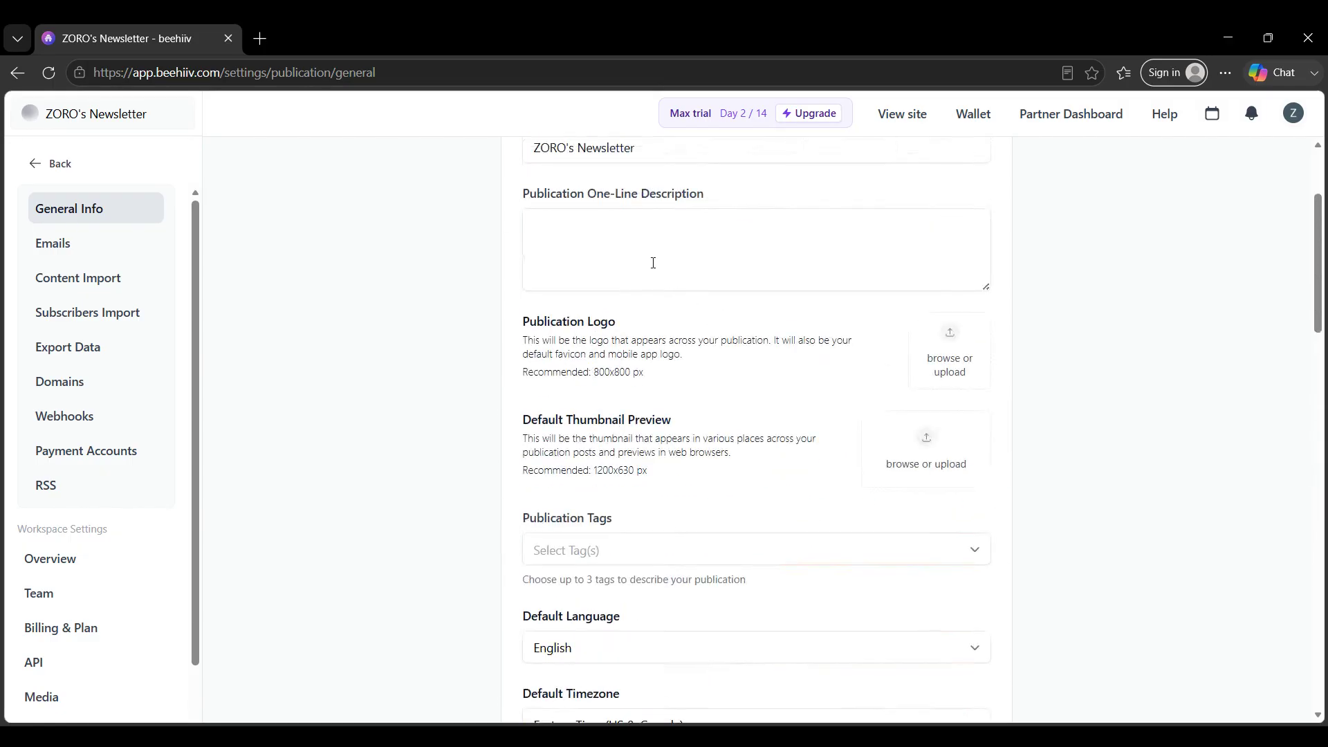
scroll(598, 232, up, 2)
scroll(723, 552, down, 2)
Examine the publication's Emails settings, covering the sending details, footer details and preset emails
click(117, 241)
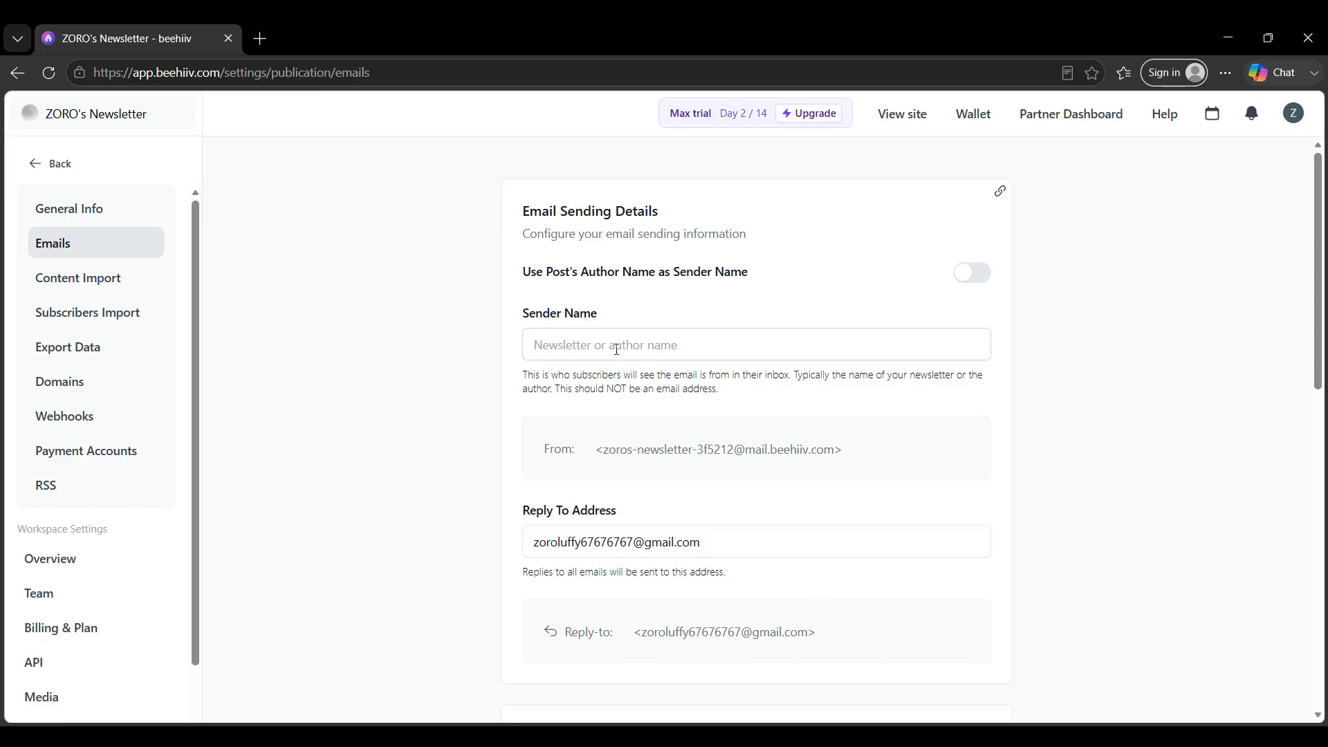
scroll(574, 530, down, 3)
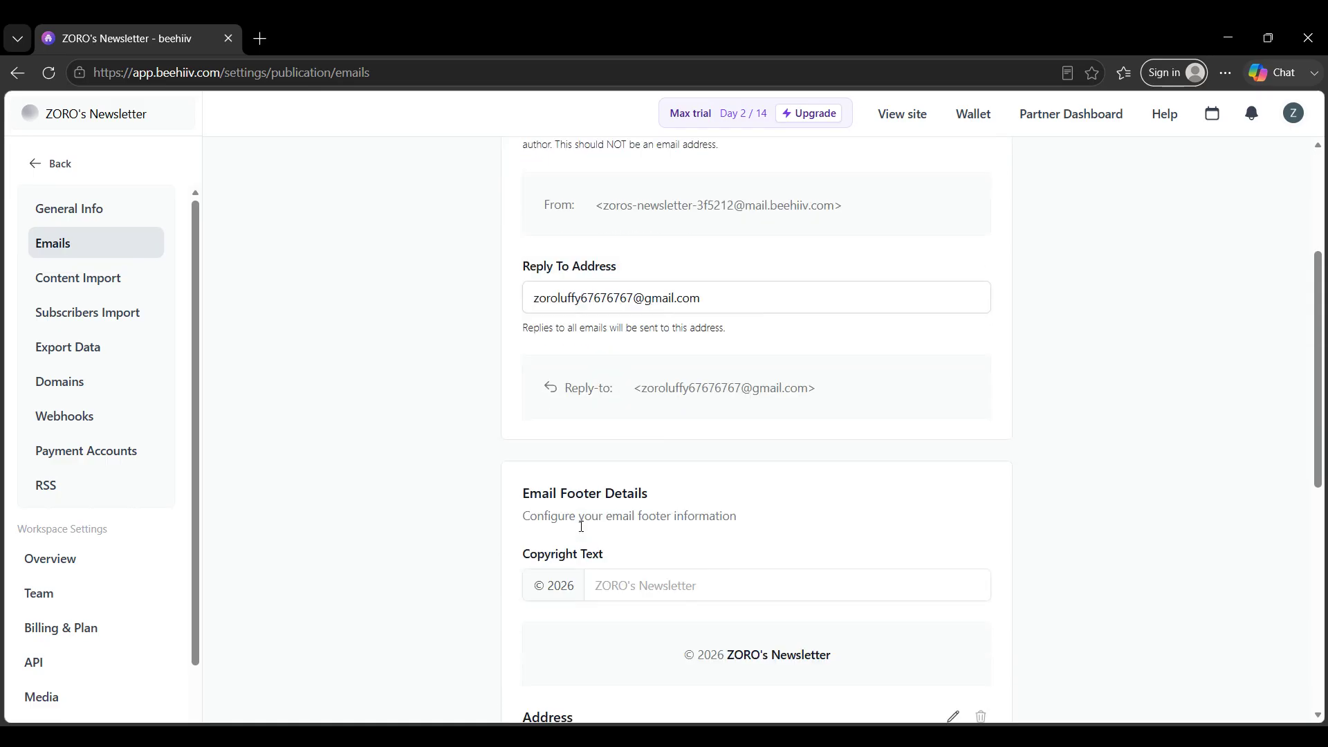
scroll(581, 533, down, 3)
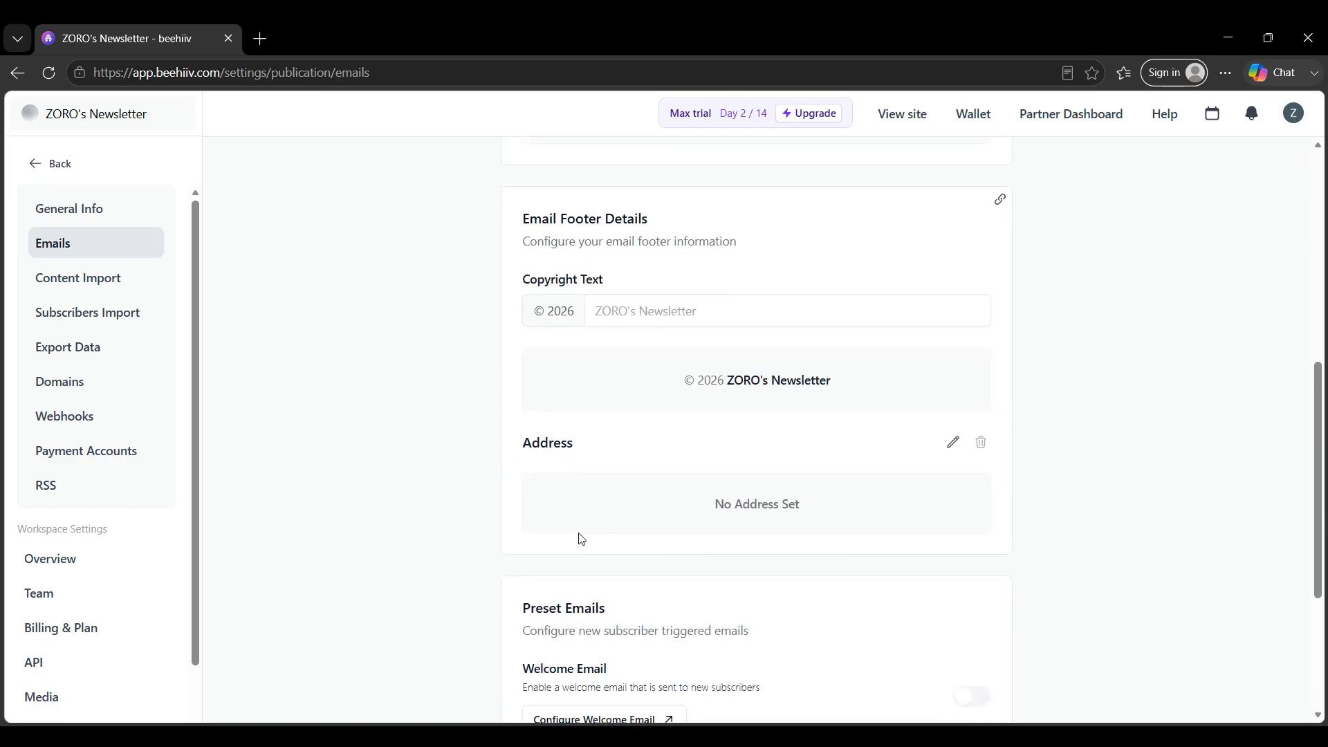
scroll(581, 538, up, 7)
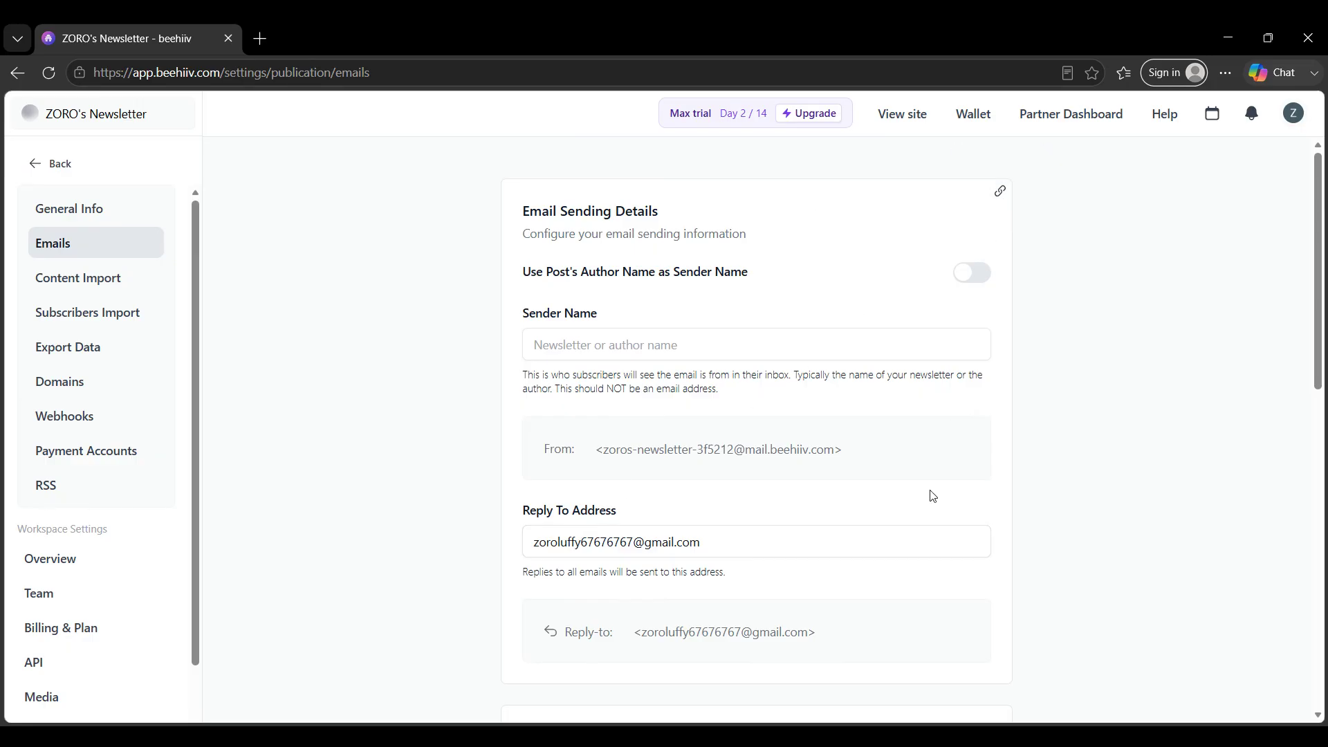
scroll(919, 528, down, 4)
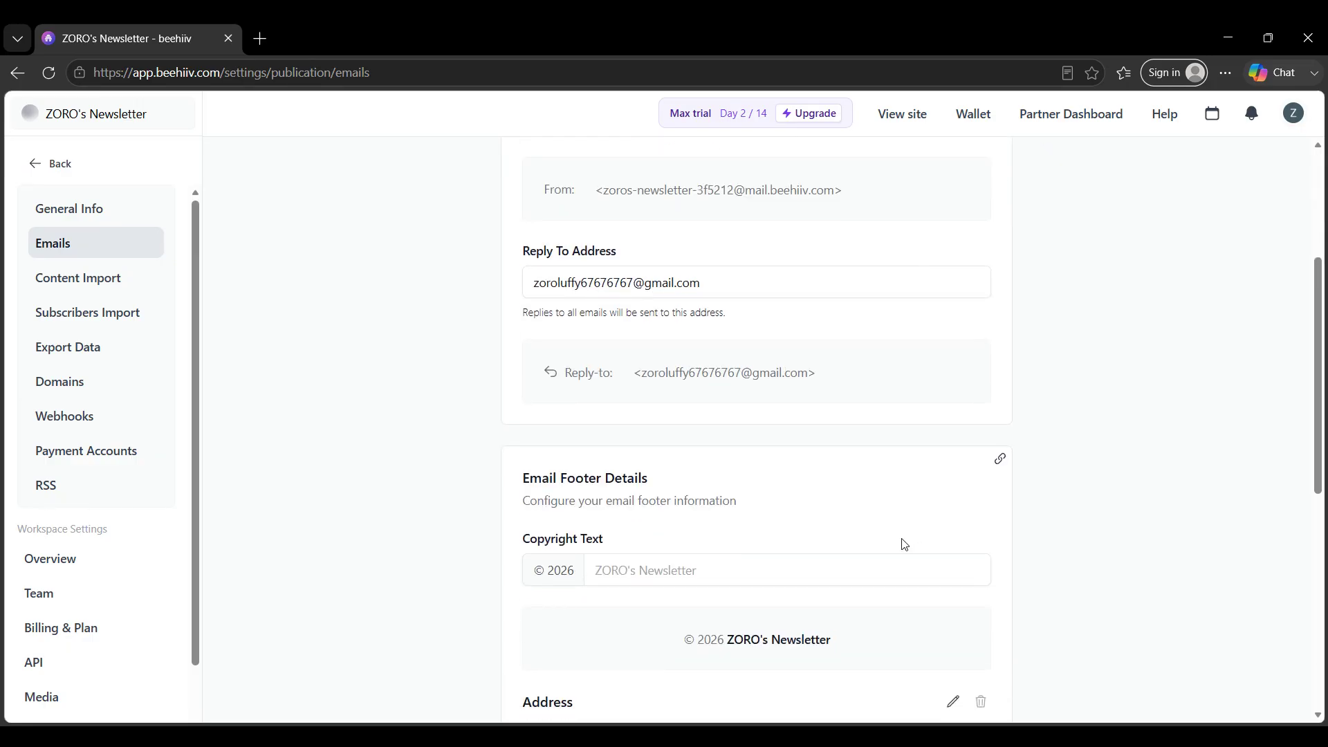
scroll(904, 544, down, 3)
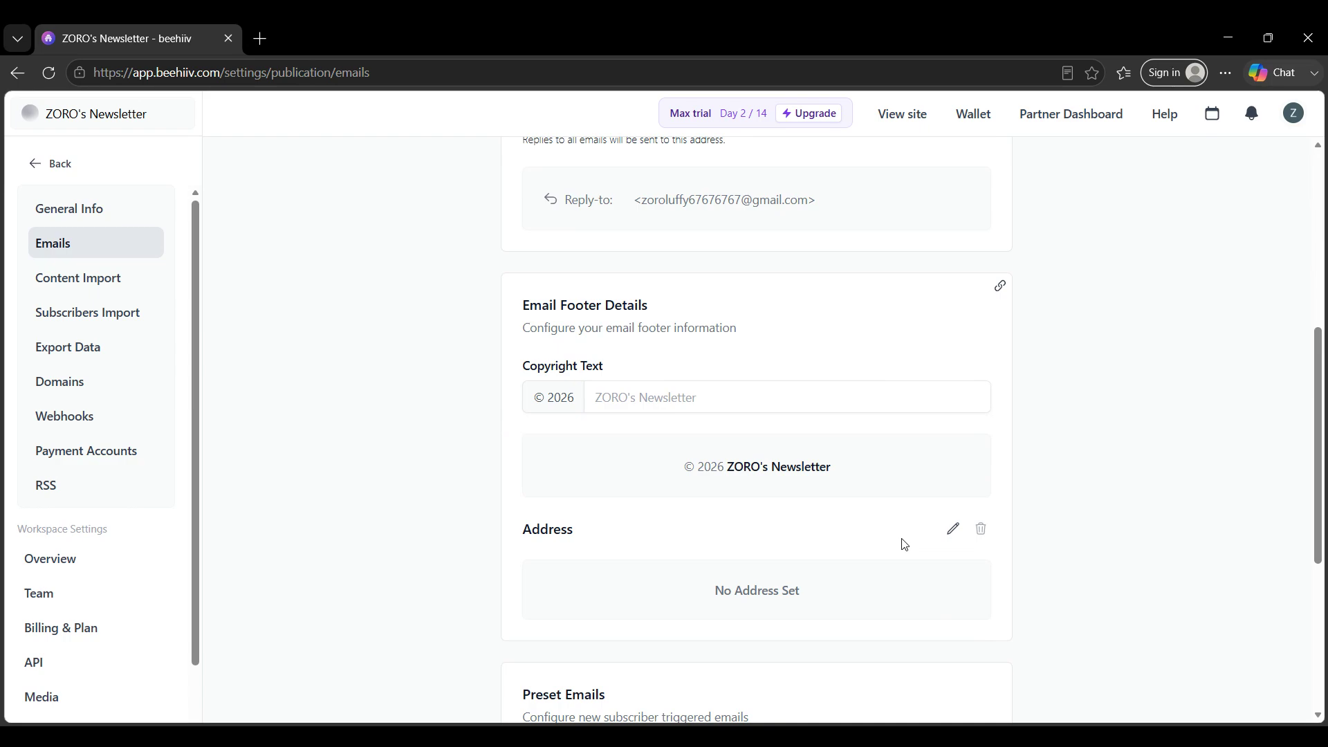
scroll(904, 544, down, 3)
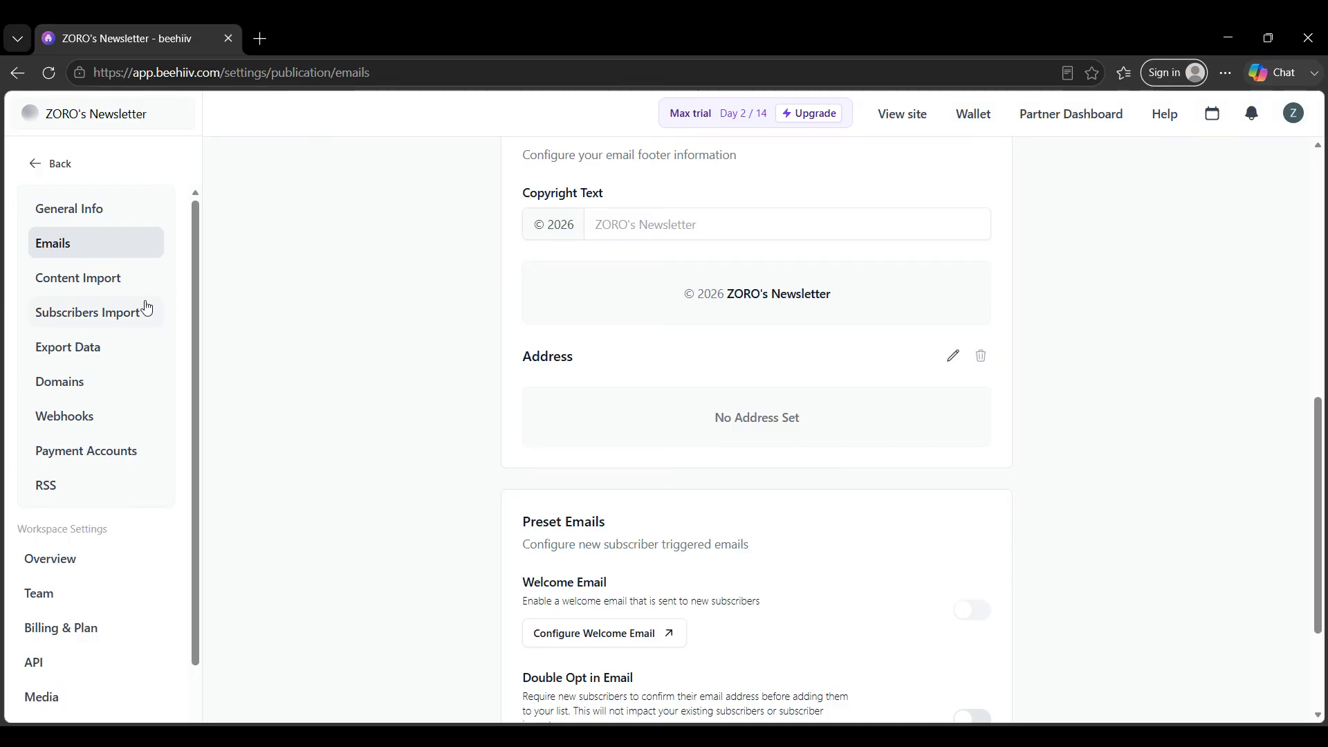
Leave the settings and view the publication's list of all subscribers
click(45, 162)
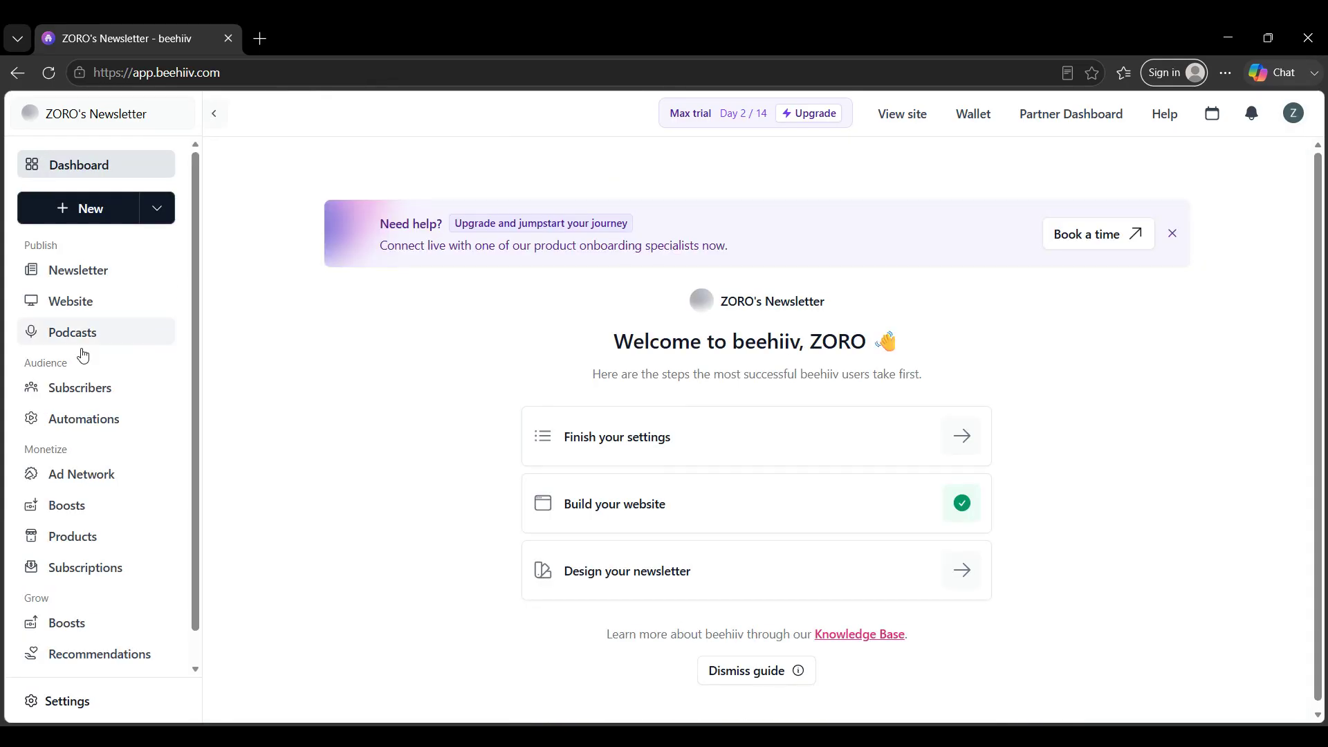
click(141, 393)
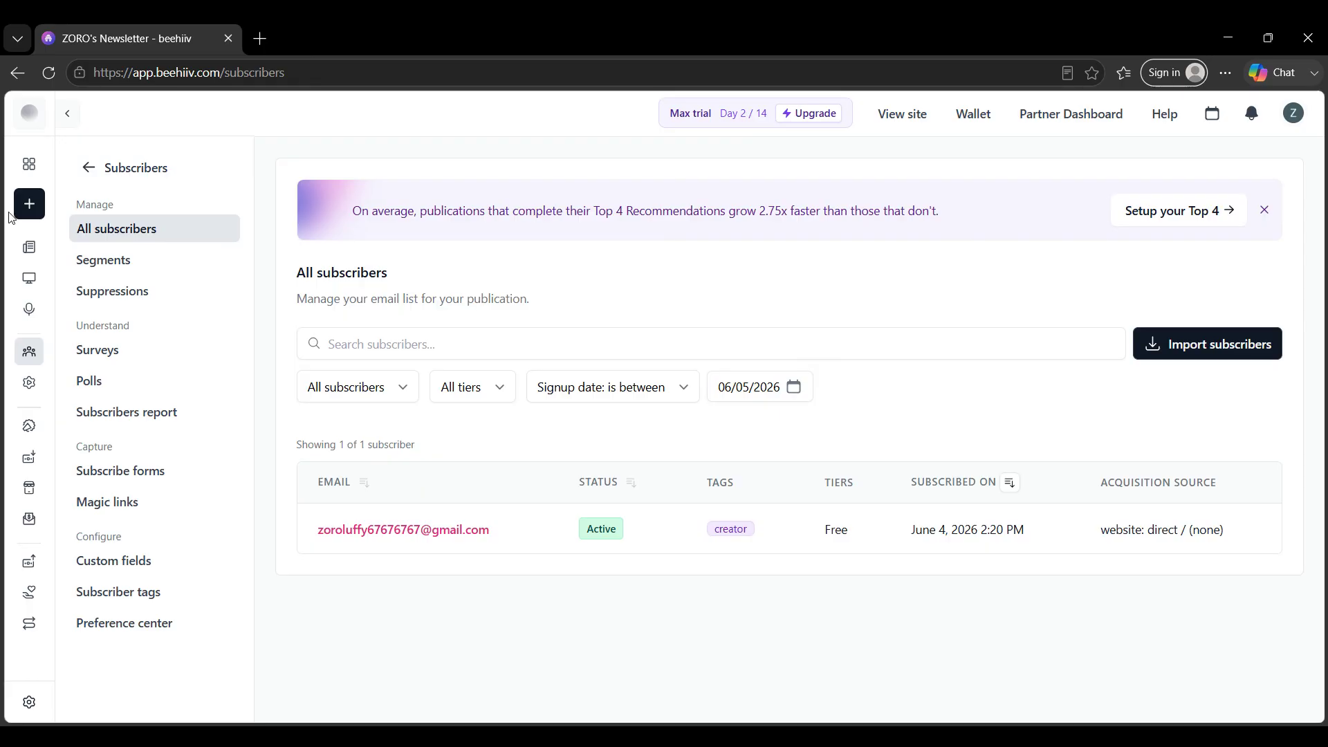
Start a new newsletter post from the Classic editorial (1) template in the post template library
click(30, 248)
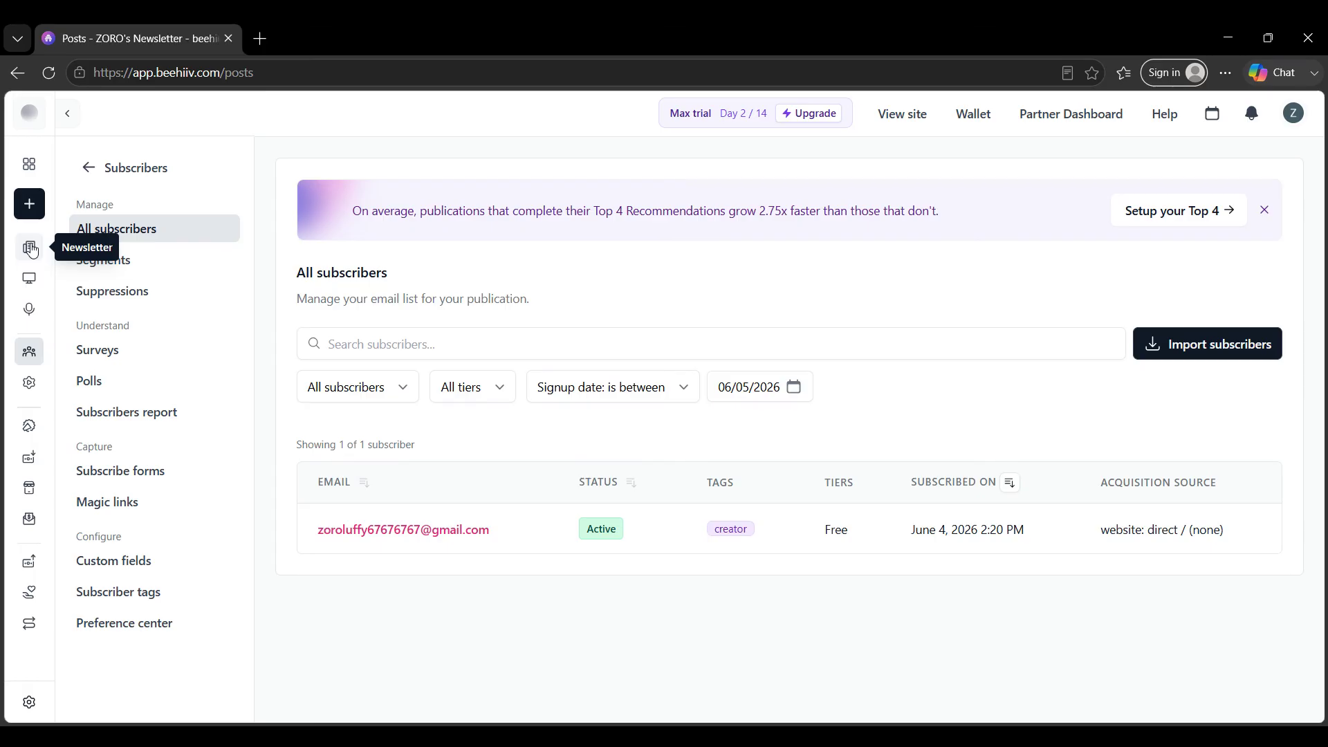
click(1237, 186)
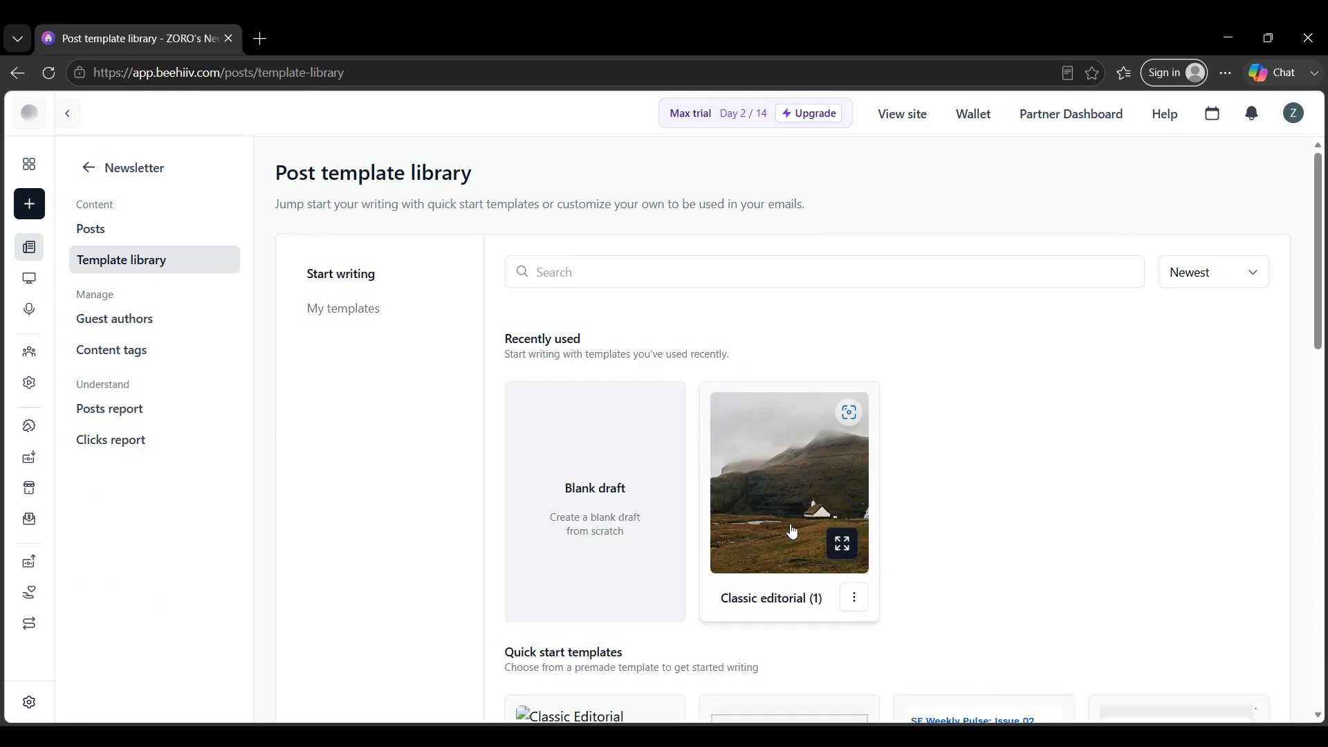
click(788, 513)
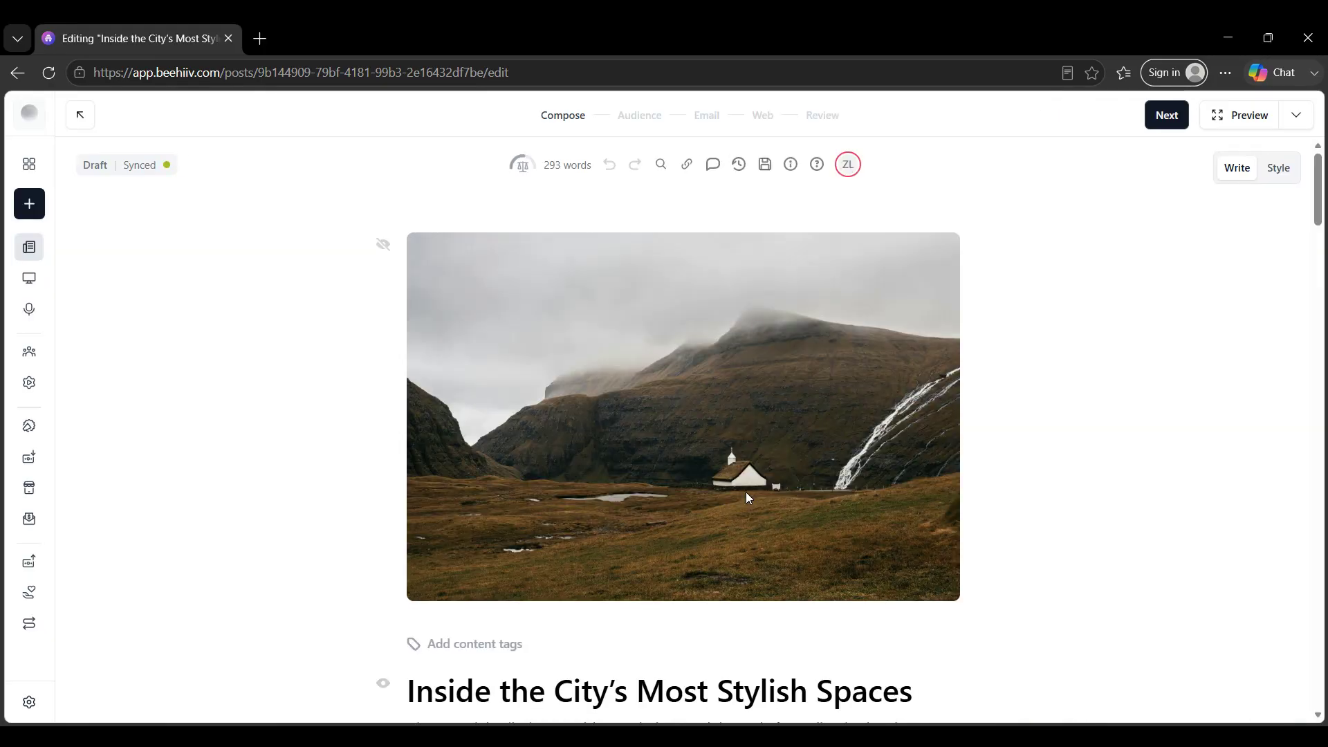
Look over the post's title and subtitle, and view the insertable content blocks below THE NORDISKE header section without choosing one
scroll(746, 492, down, 3)
drag(694, 441, 781, 476)
click(818, 515)
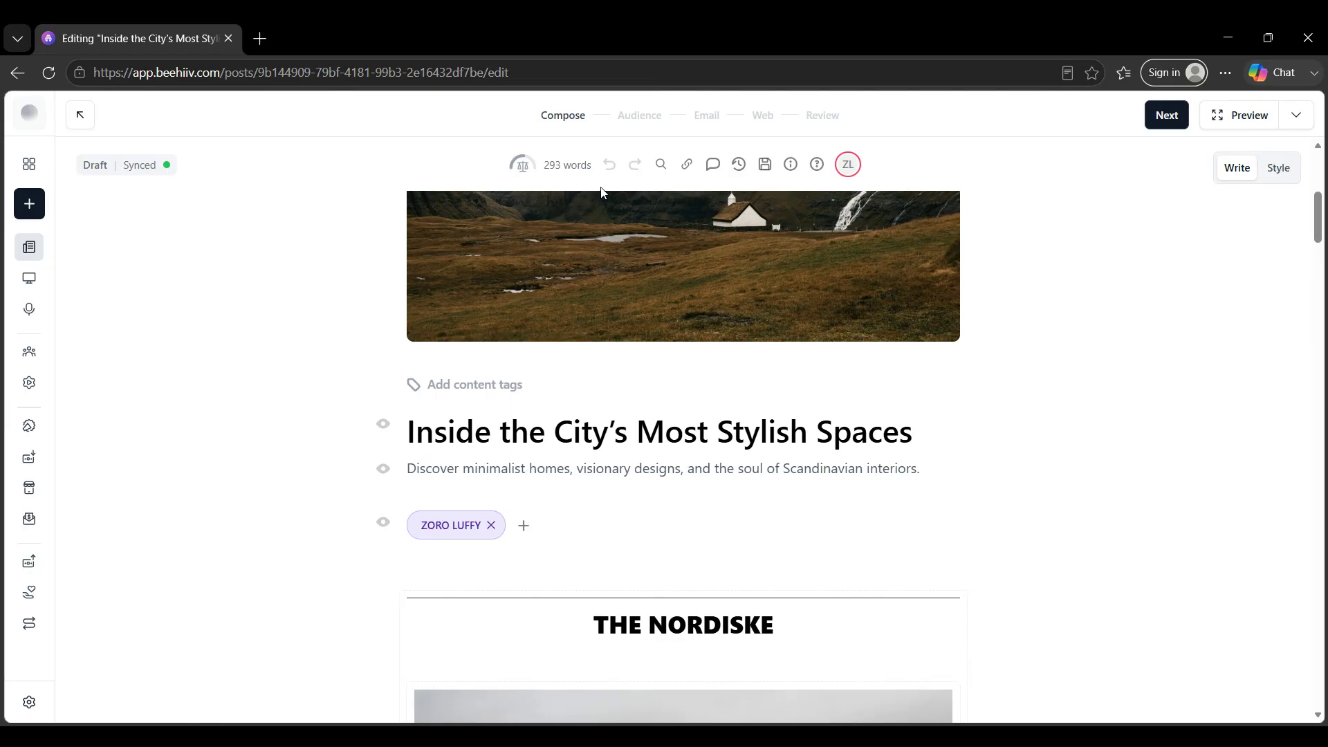
scroll(400, 549, down, 3)
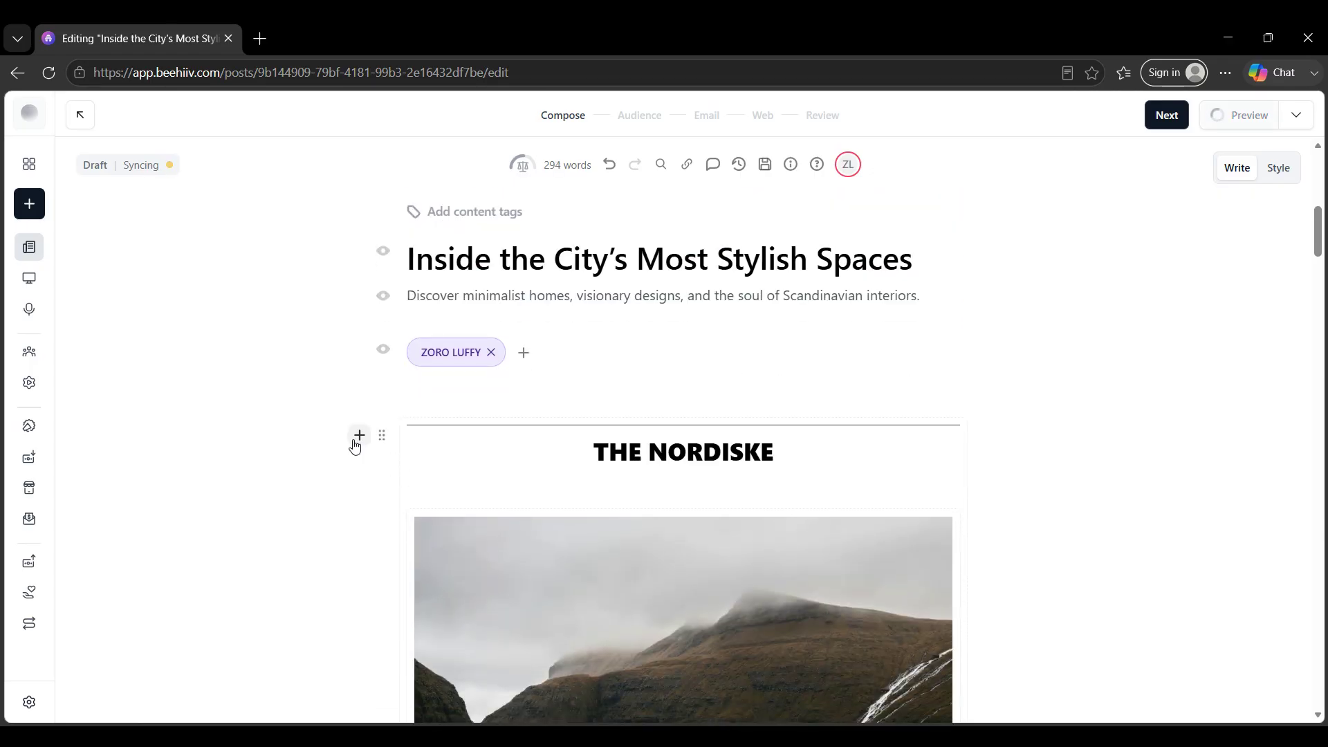
click(356, 437)
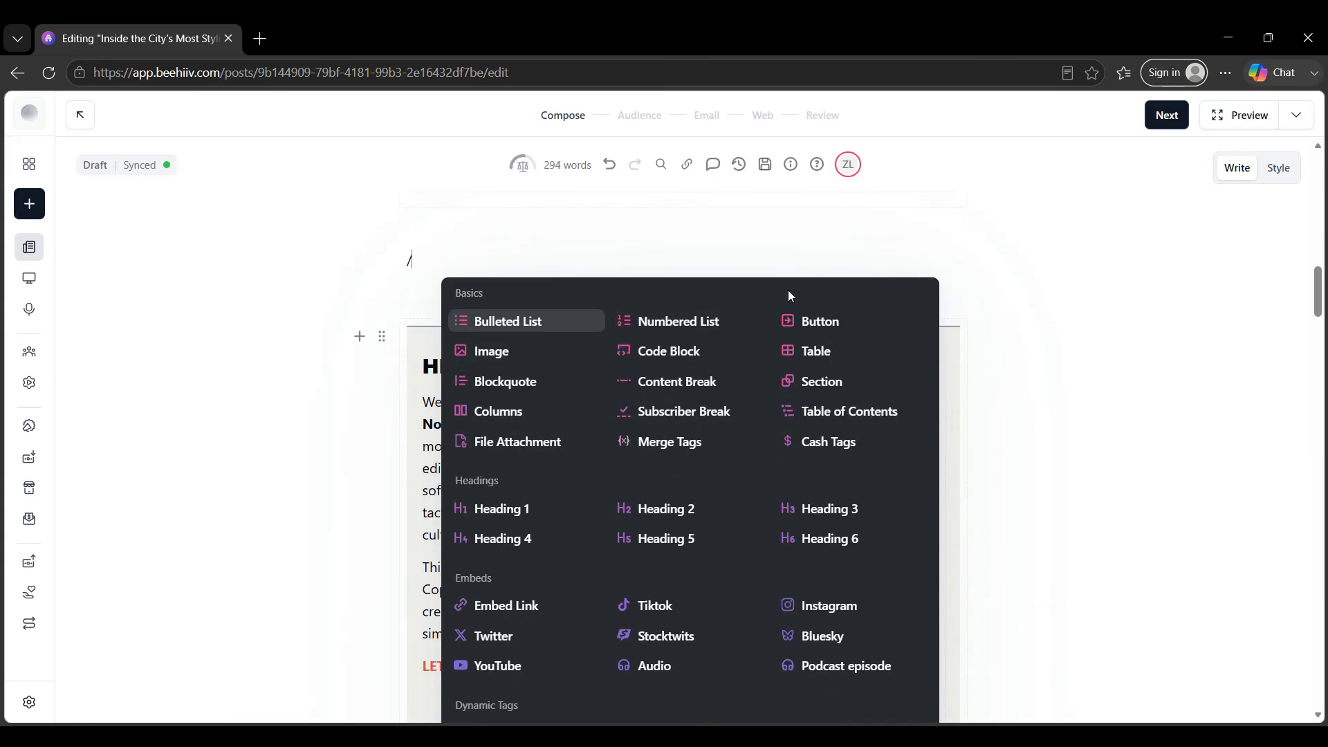
click(1025, 260)
scroll(1025, 261, up, 3)
scroll(1026, 261, up, 1)
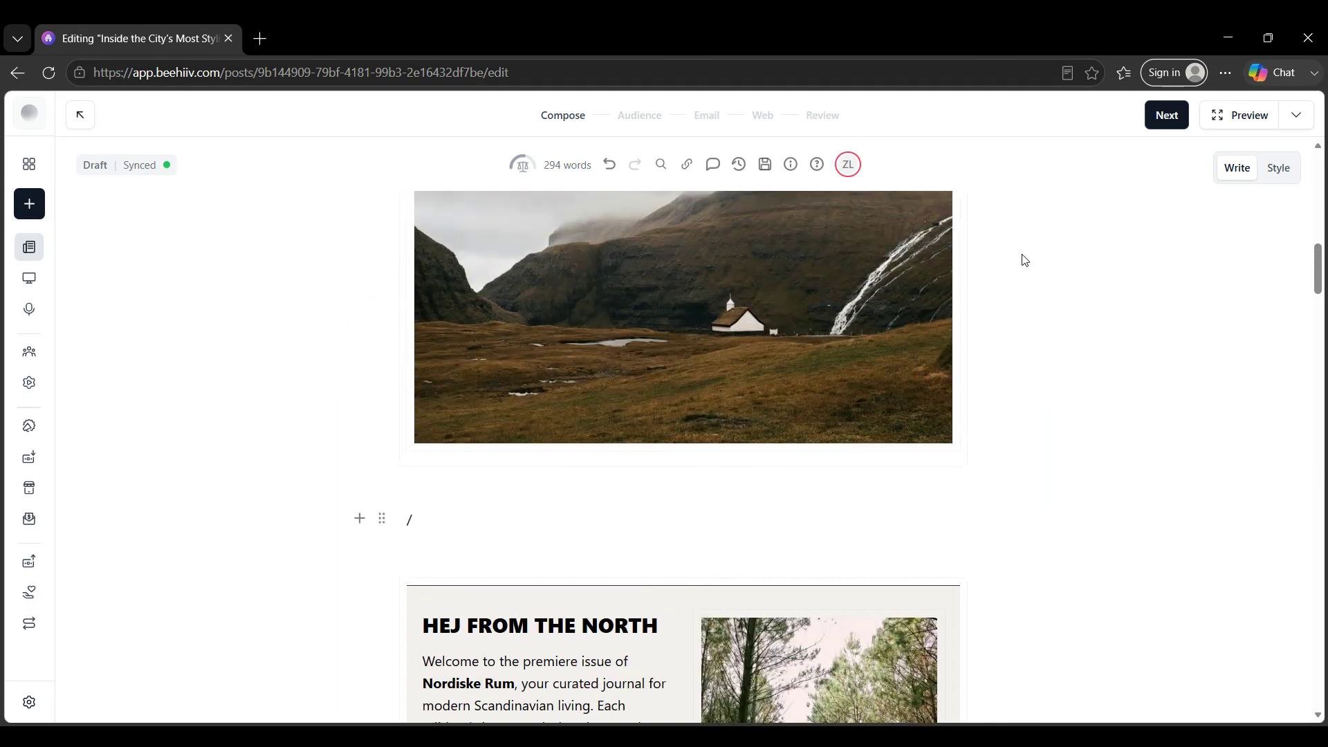
scroll(1025, 260, up, 5)
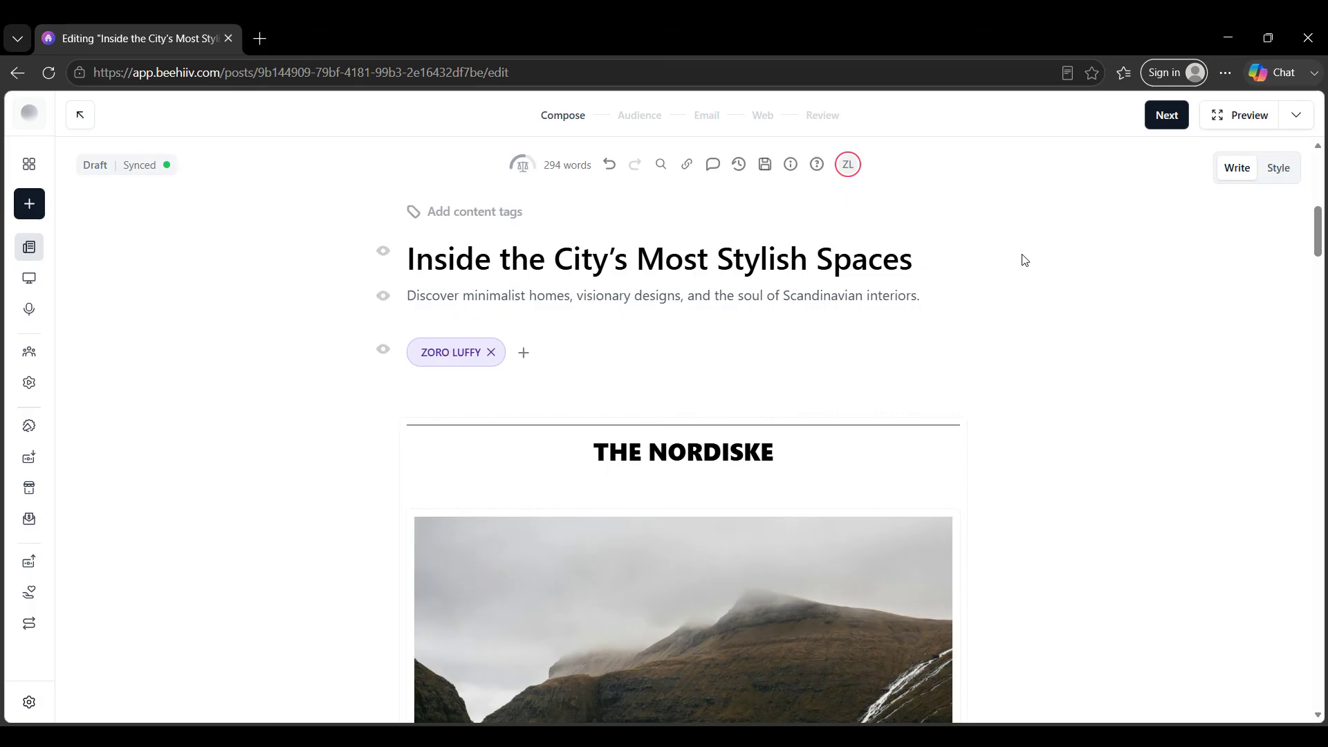
Check the post's email sending details and audience options, and open its Review and publish summary
click(716, 123)
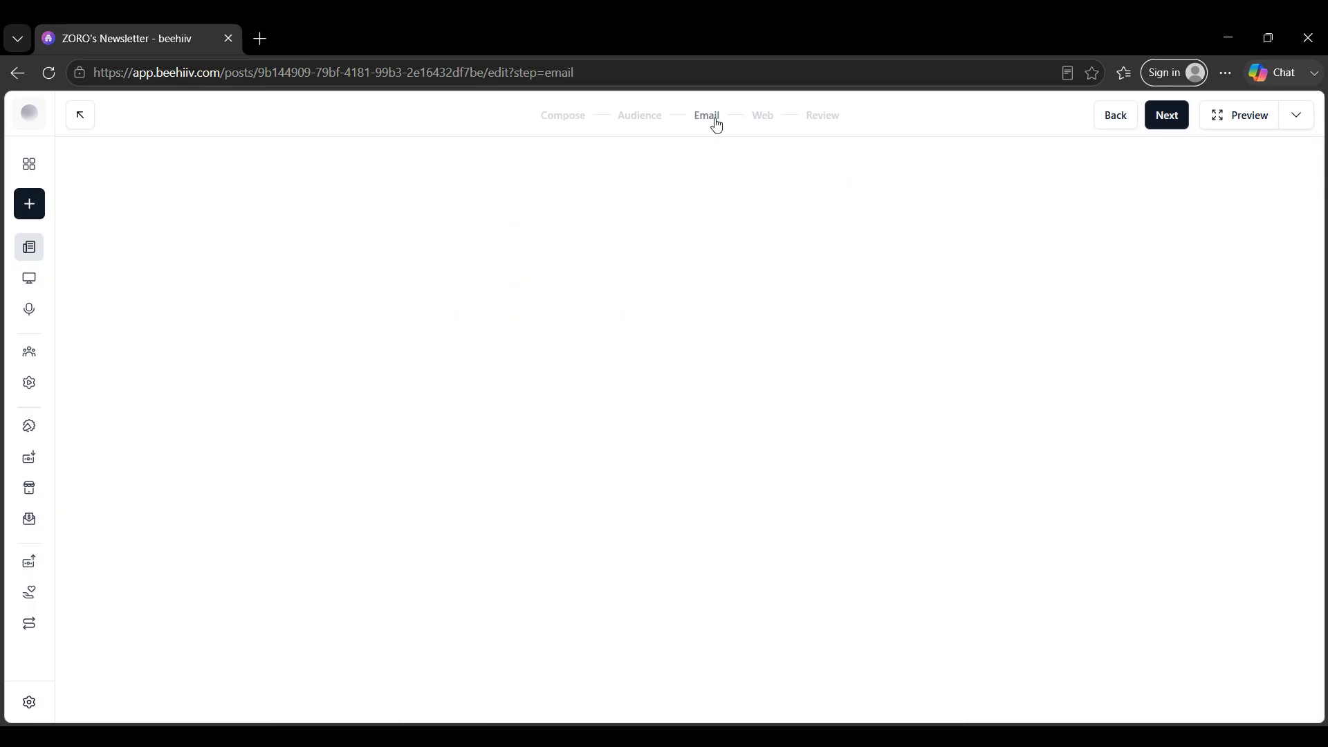
click(456, 295)
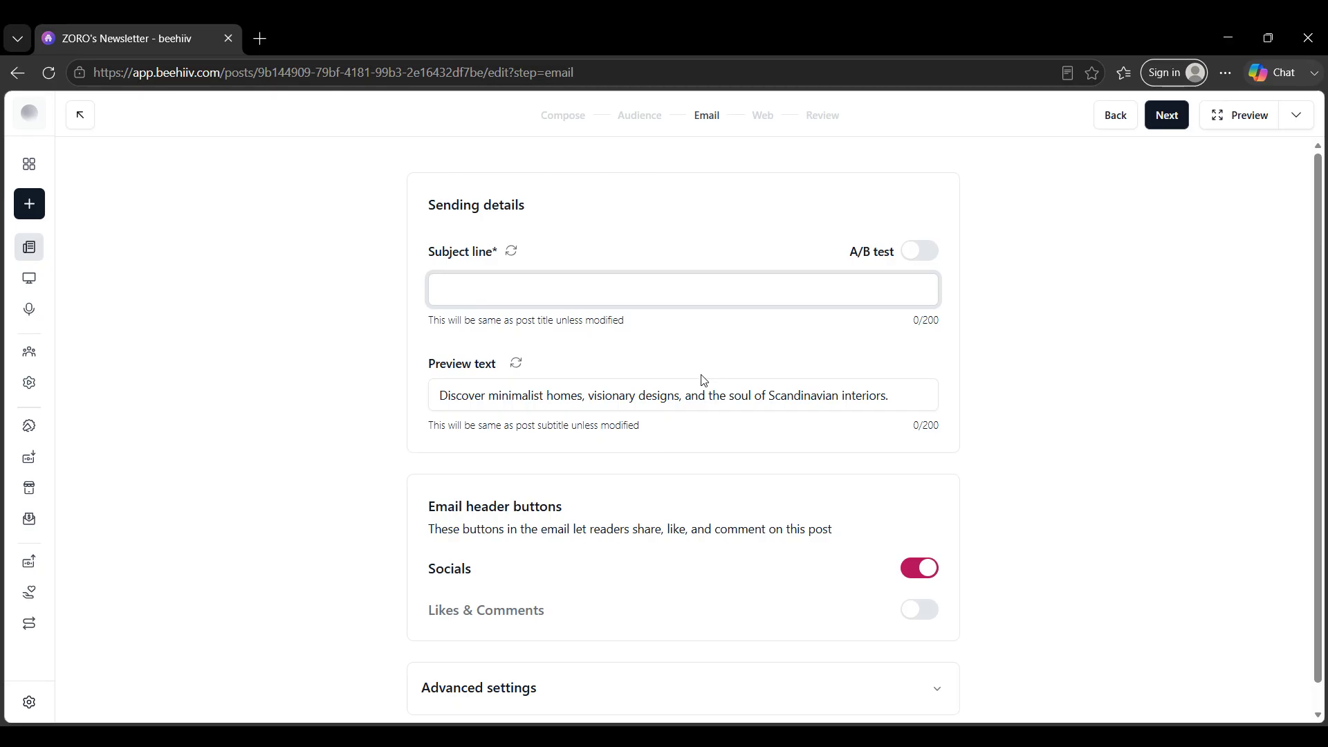
click(633, 116)
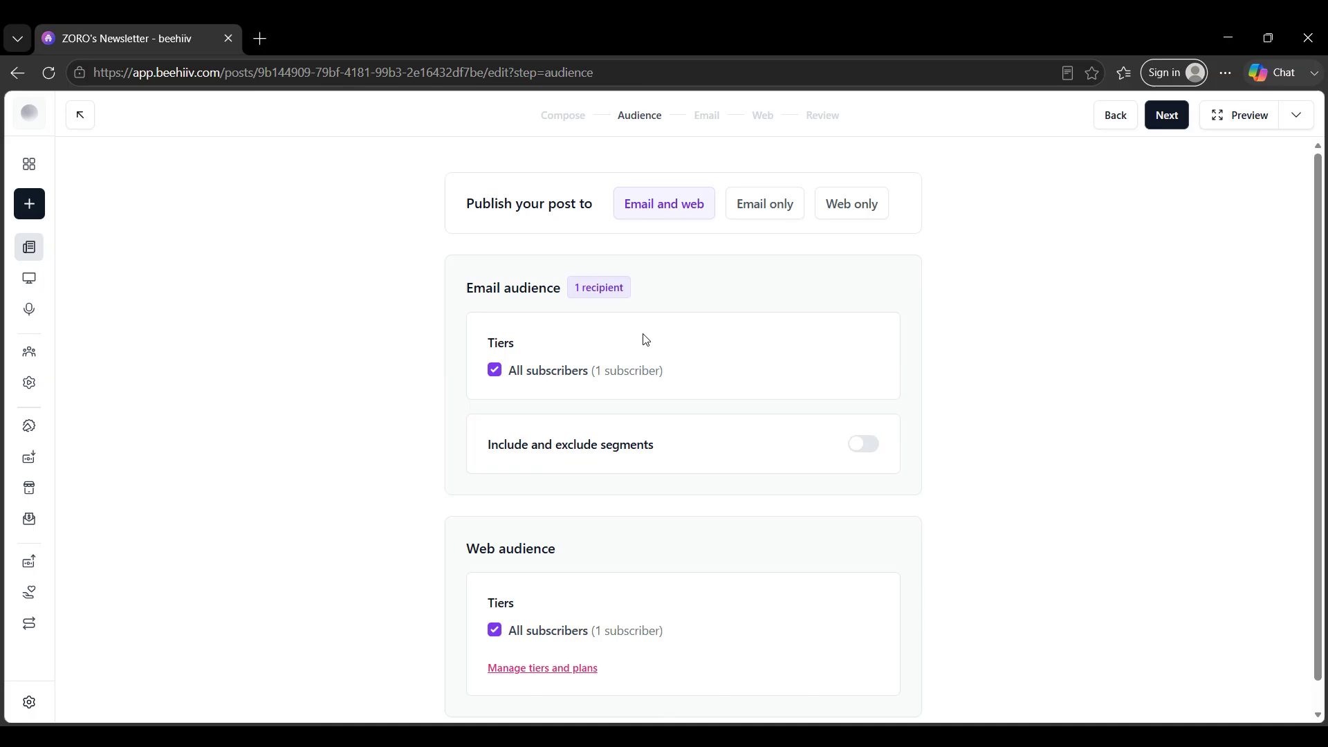
click(827, 119)
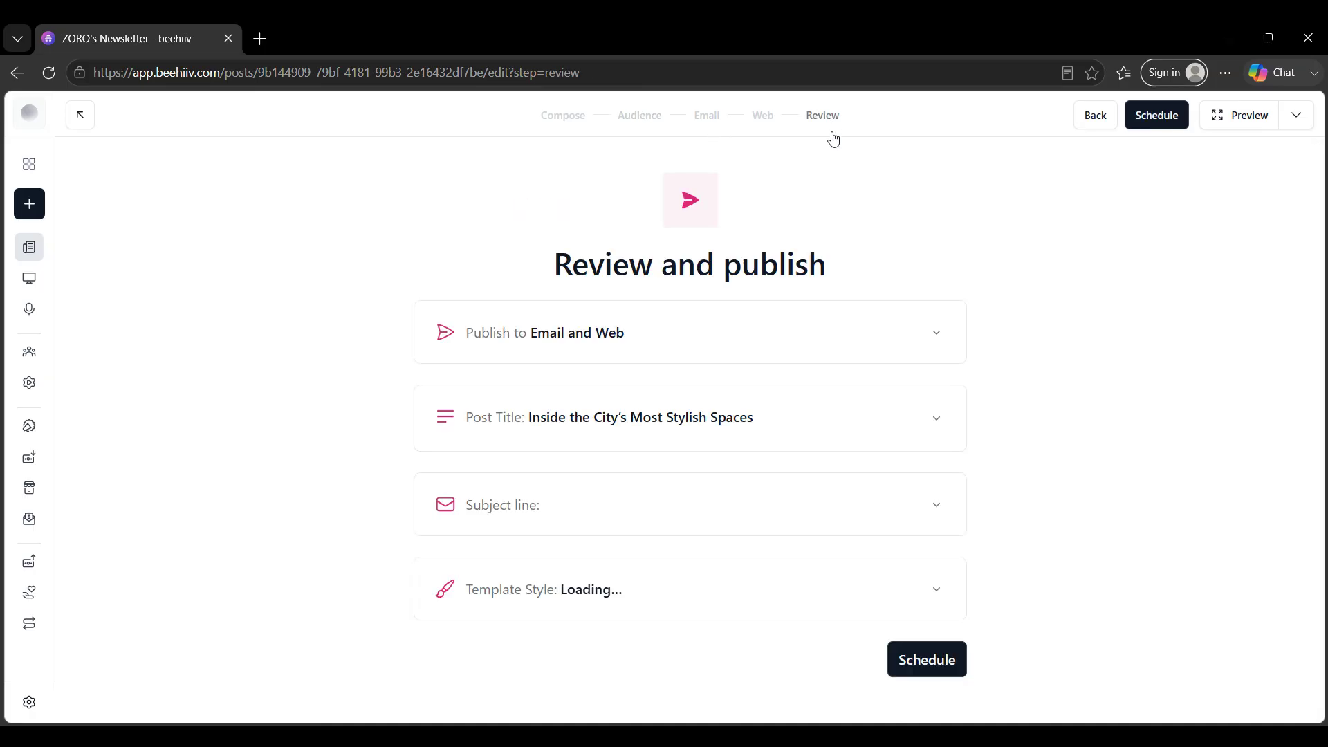
Preview the post as an email in the mobile and desktop layouts, read through its content and close the preview
click(1243, 119)
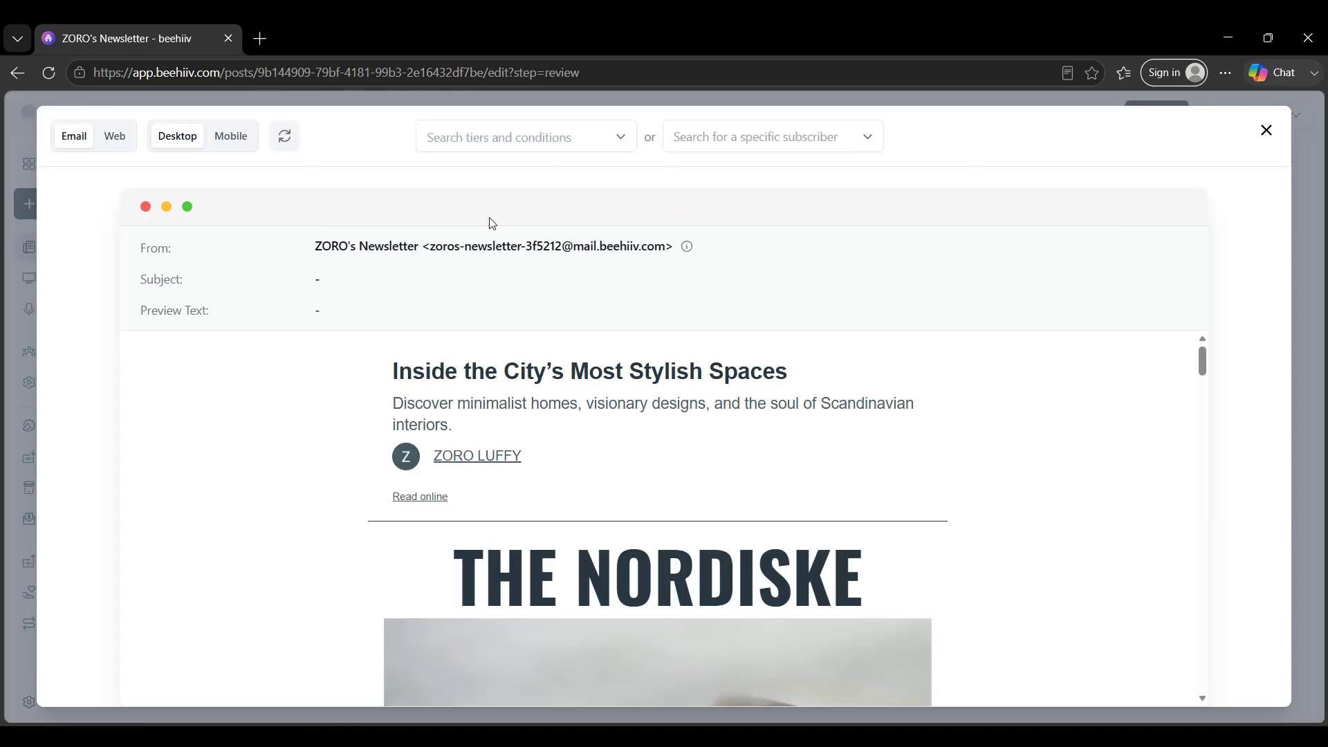
click(231, 136)
click(177, 136)
scroll(814, 484, down, 5)
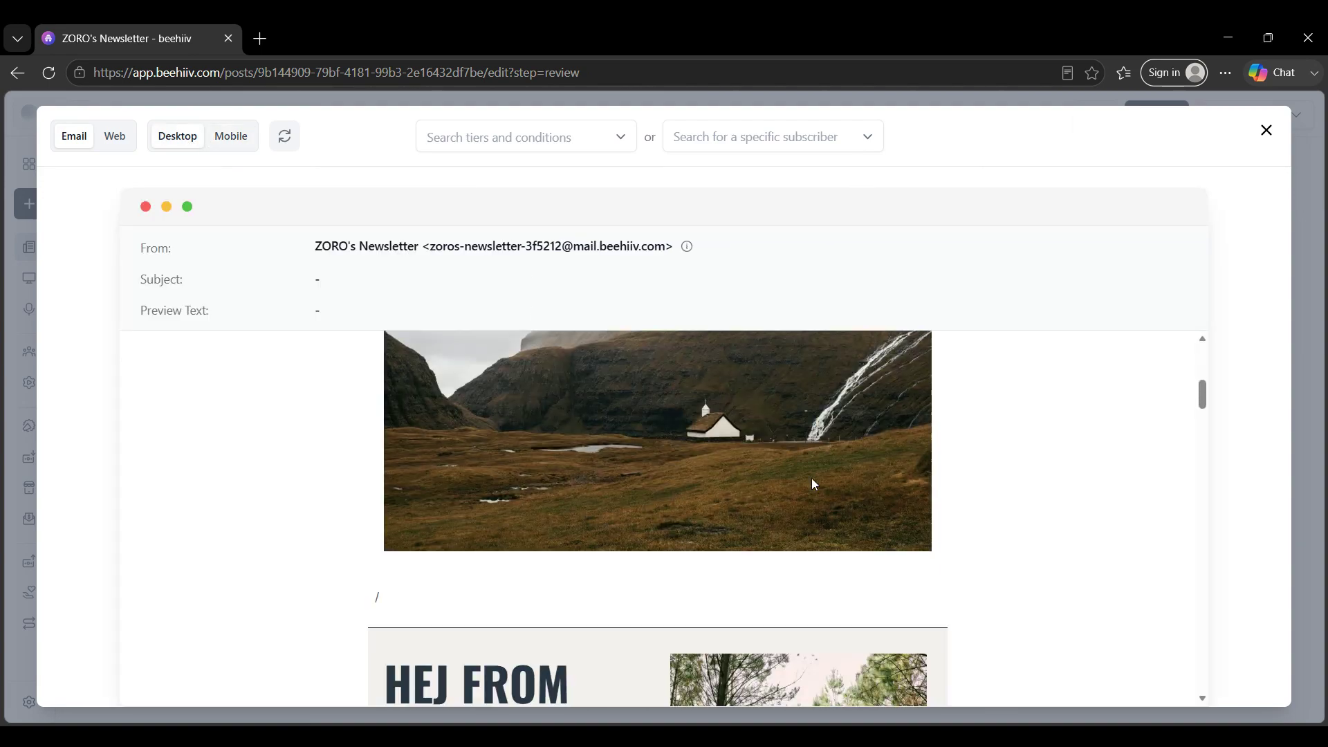
scroll(815, 484, down, 5)
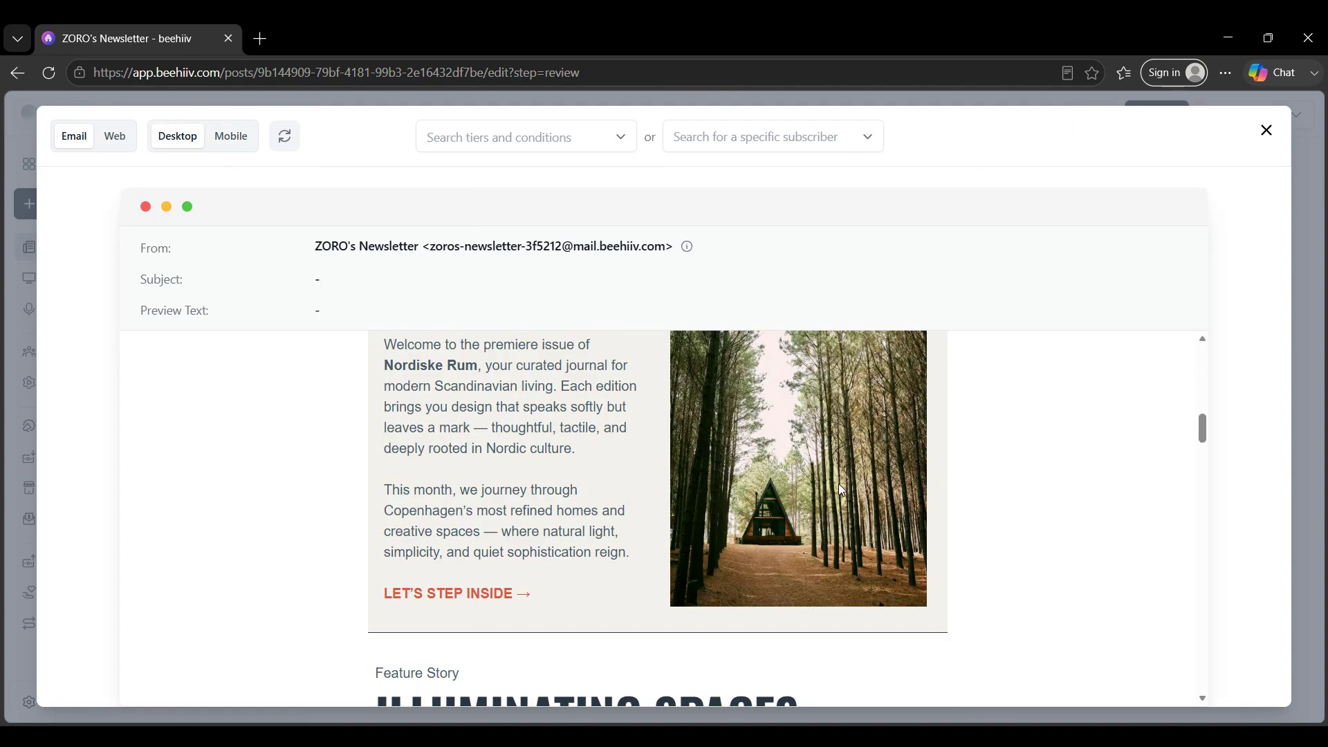
click(1266, 131)
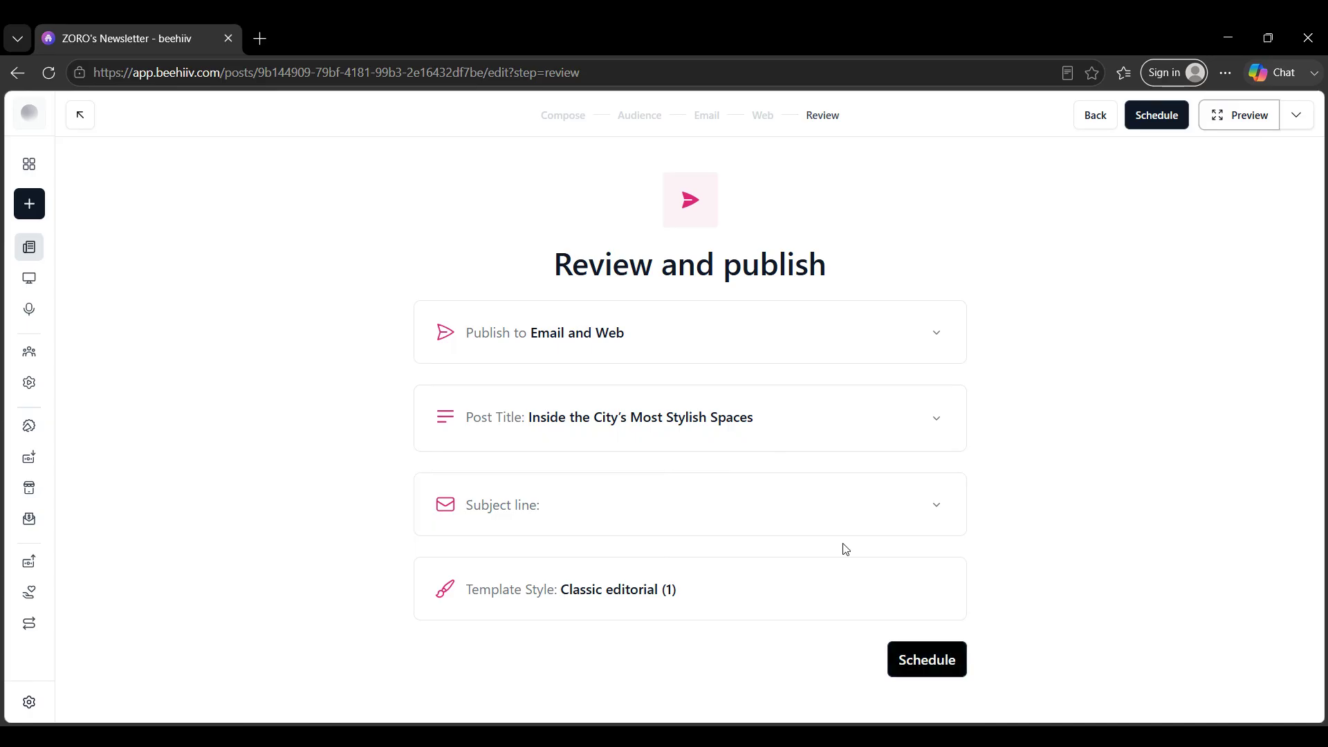
View the post's scheduling and publishing options, and cancel without scheduling it
click(955, 666)
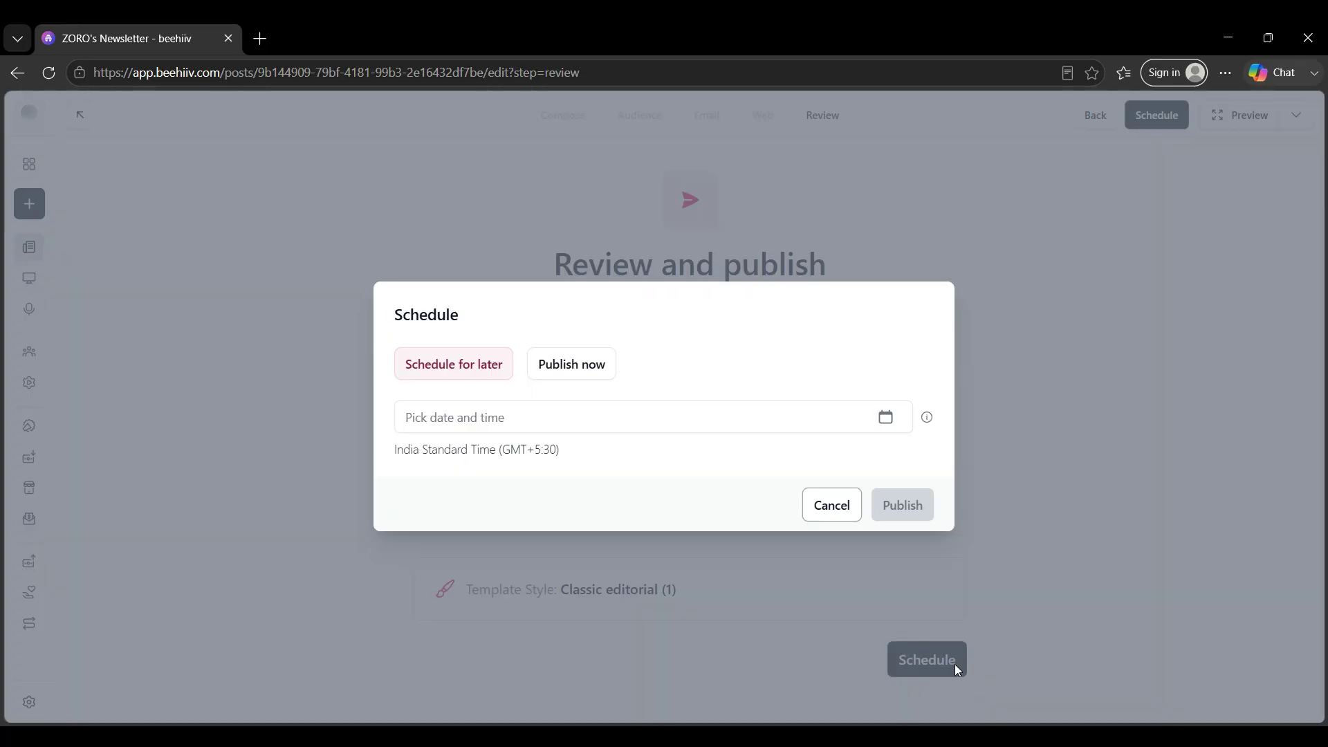
click(833, 505)
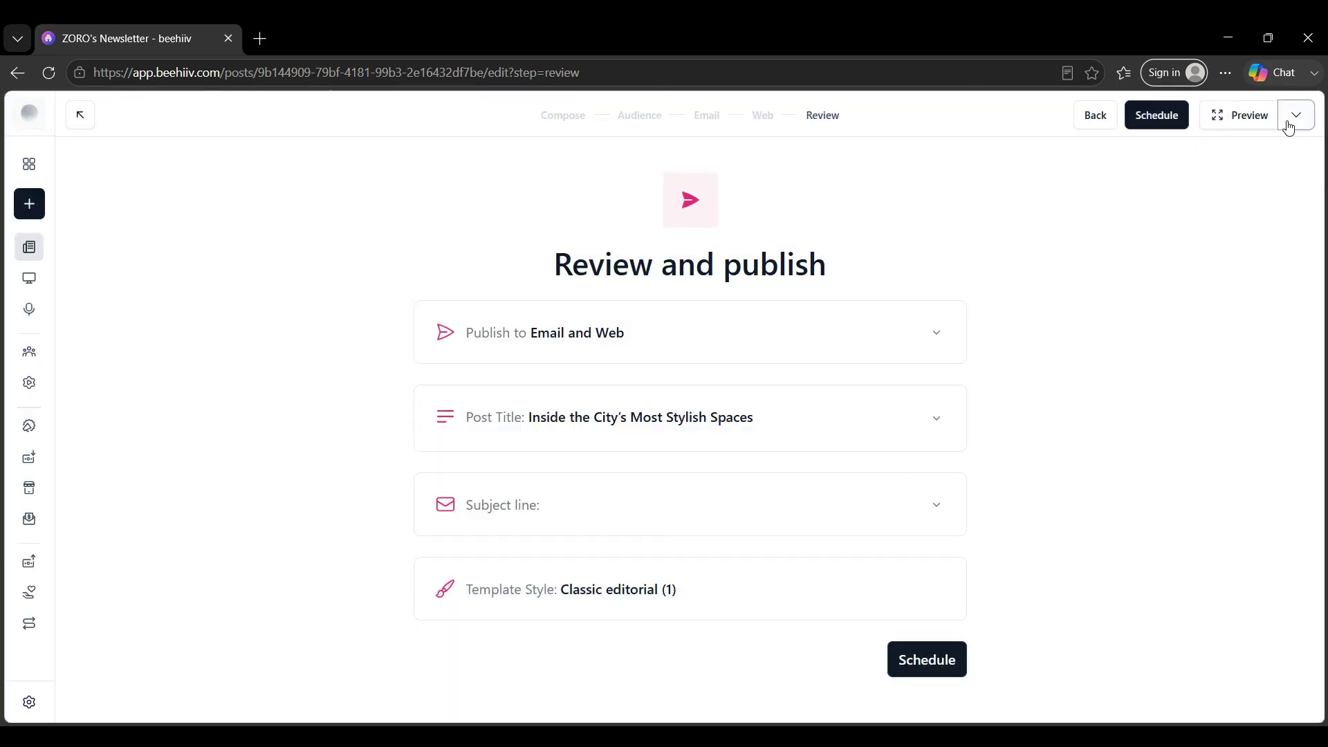
View the post's draft link and test email options, and look at its Schedule for later and Publish now choices
click(1289, 126)
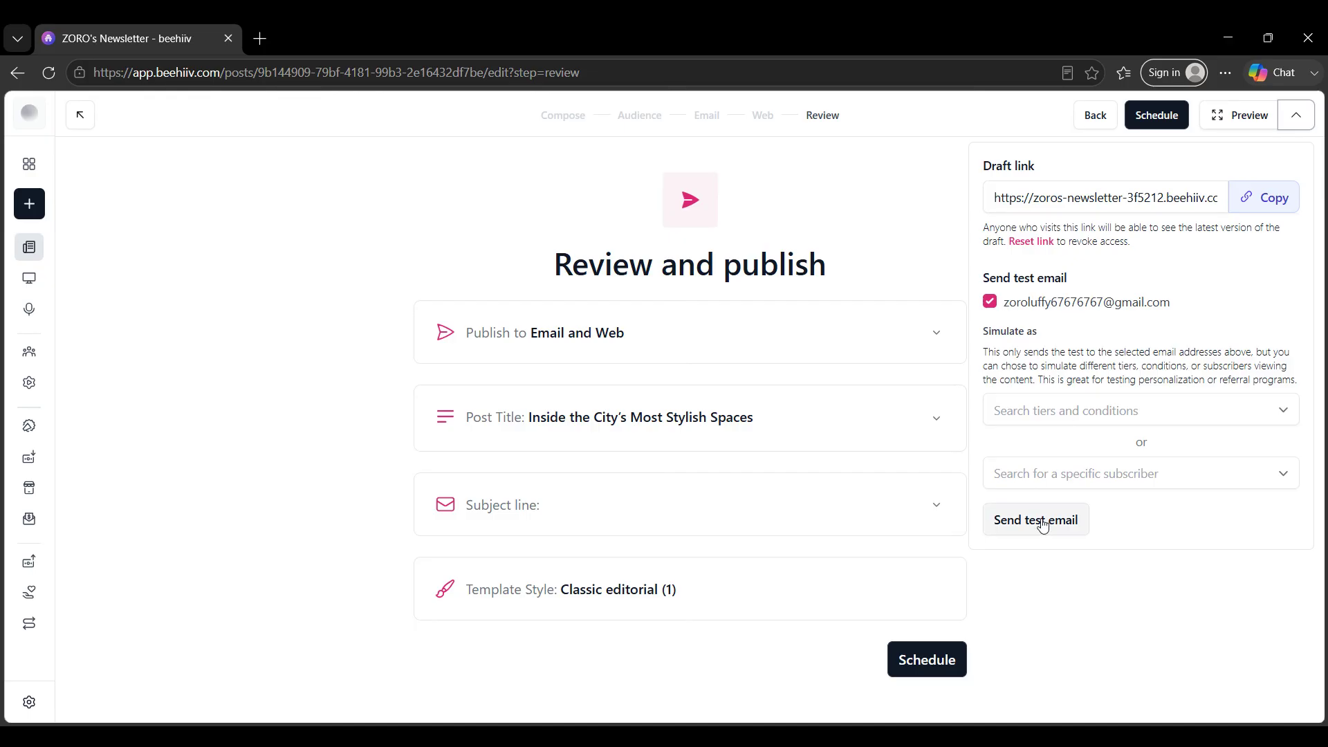
click(927, 668)
click(553, 366)
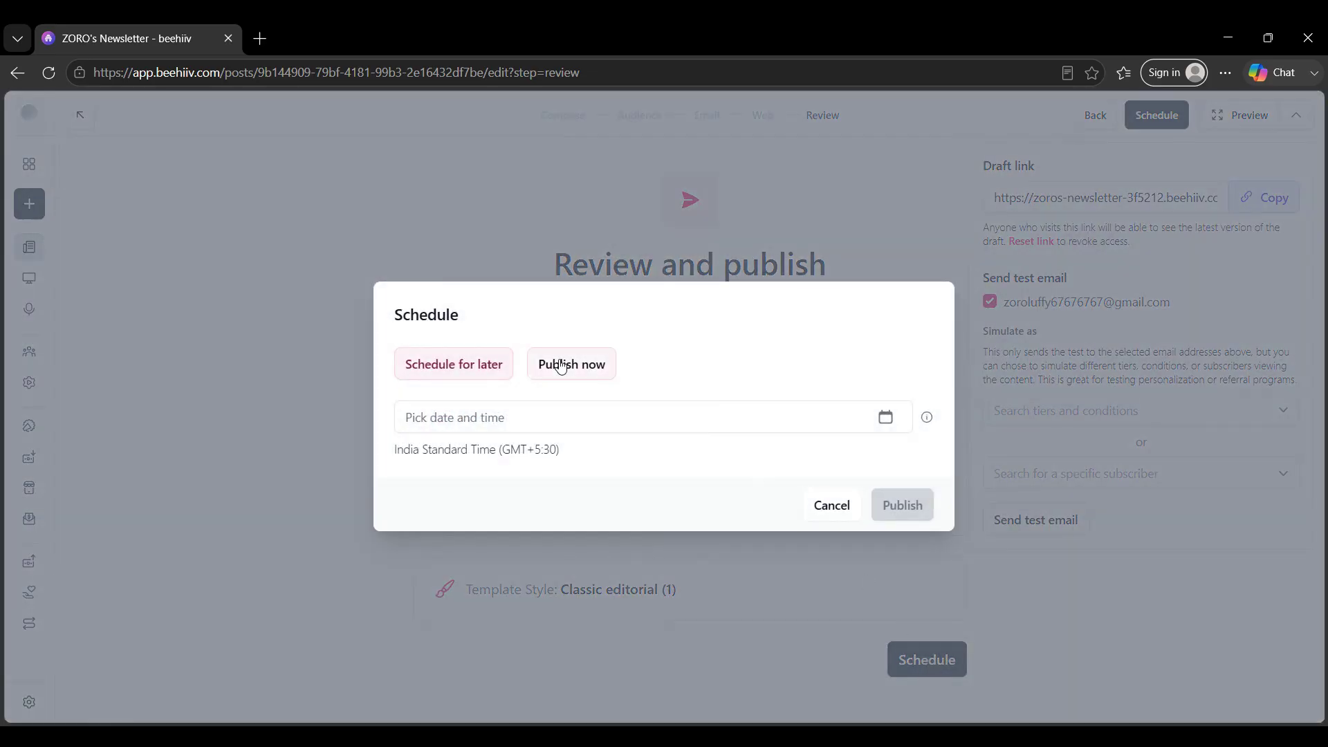
click(449, 409)
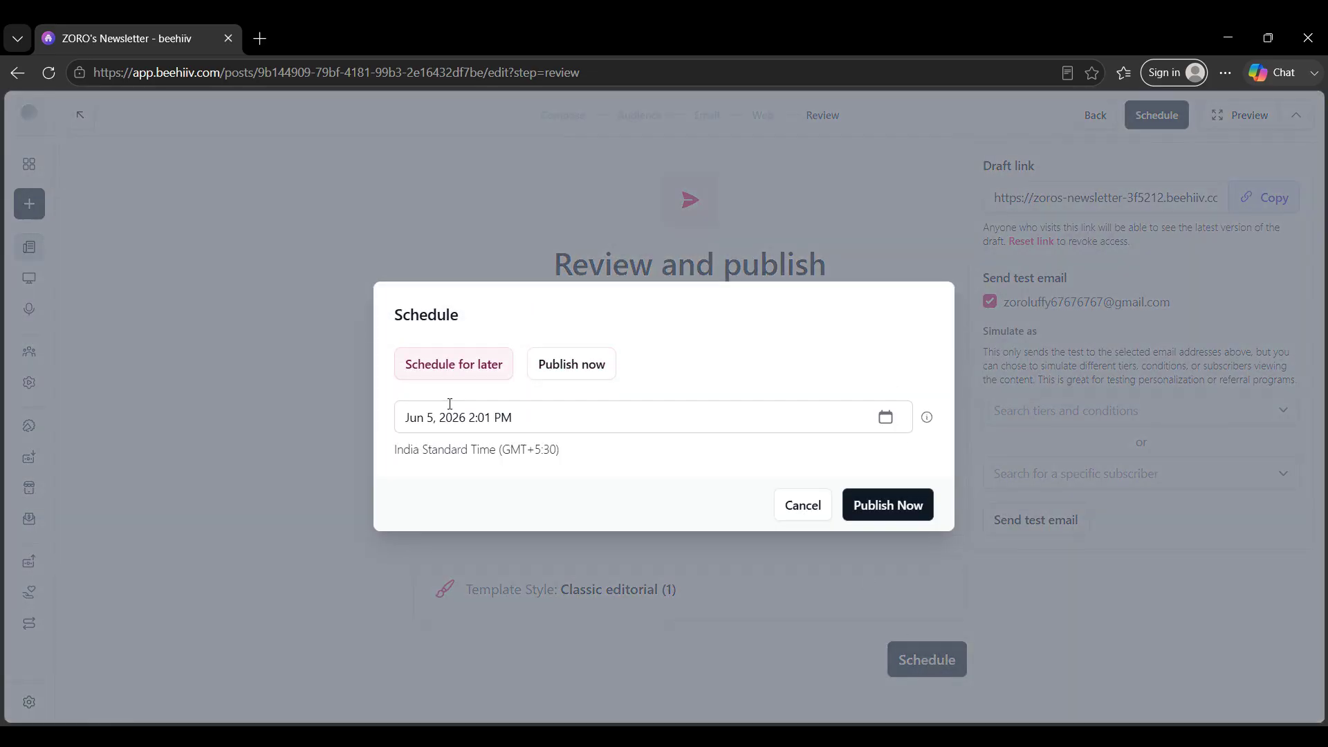
click(539, 374)
click(479, 410)
Try to schedule the post for June 6, 2026 at 2:01 PM, and cancel the scheduling
click(886, 430)
click(1081, 513)
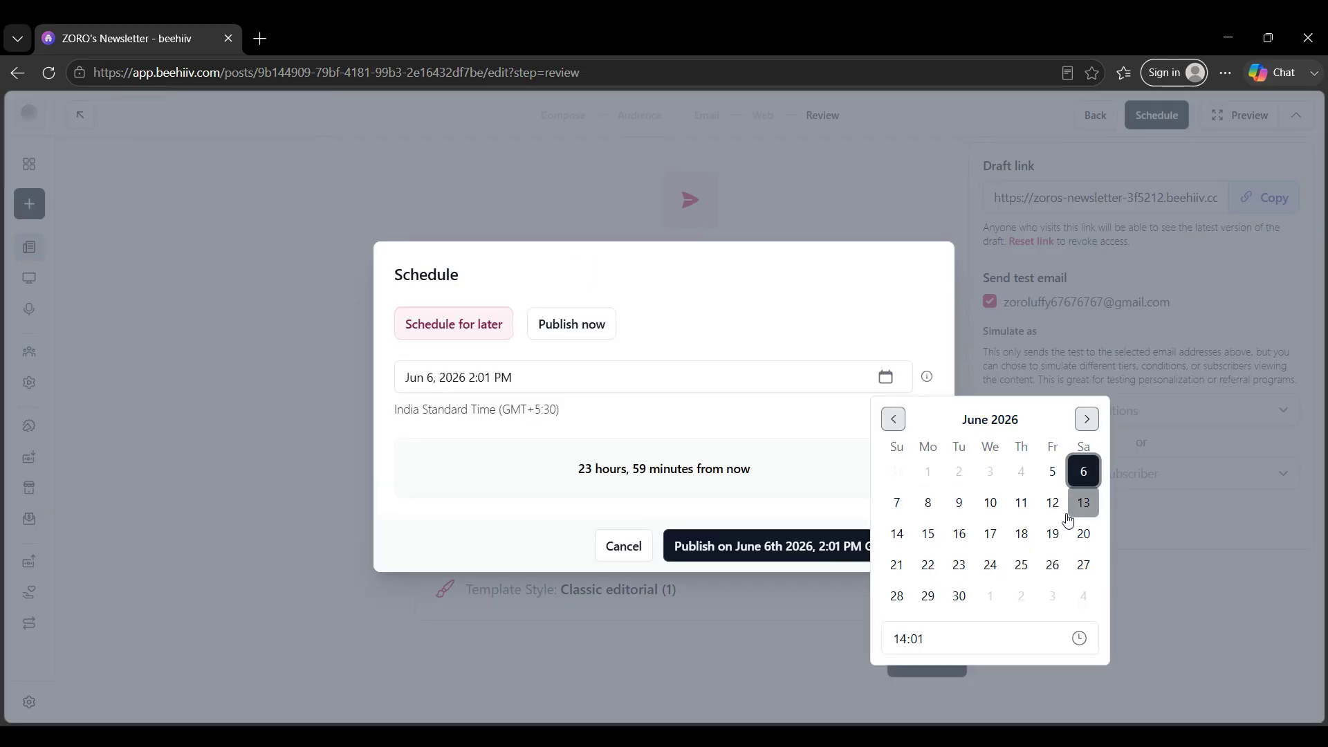
click(831, 497)
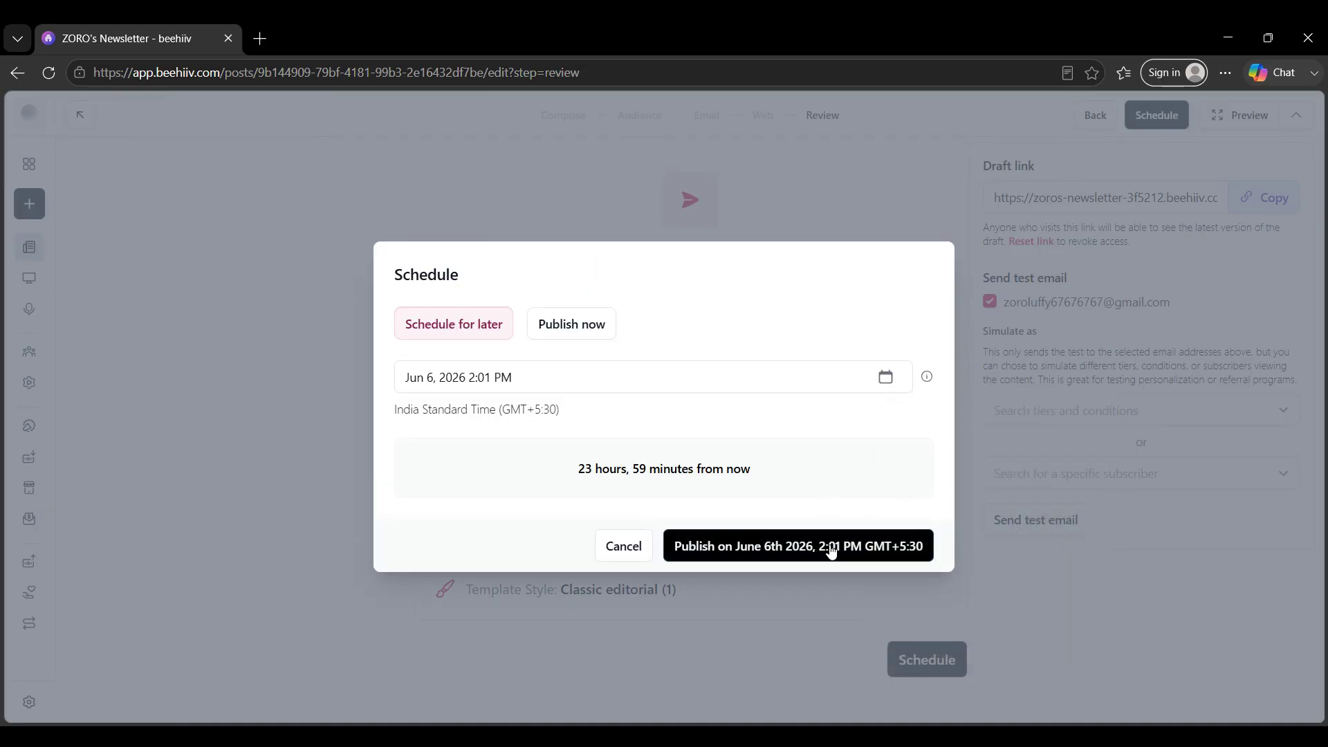
click(832, 550)
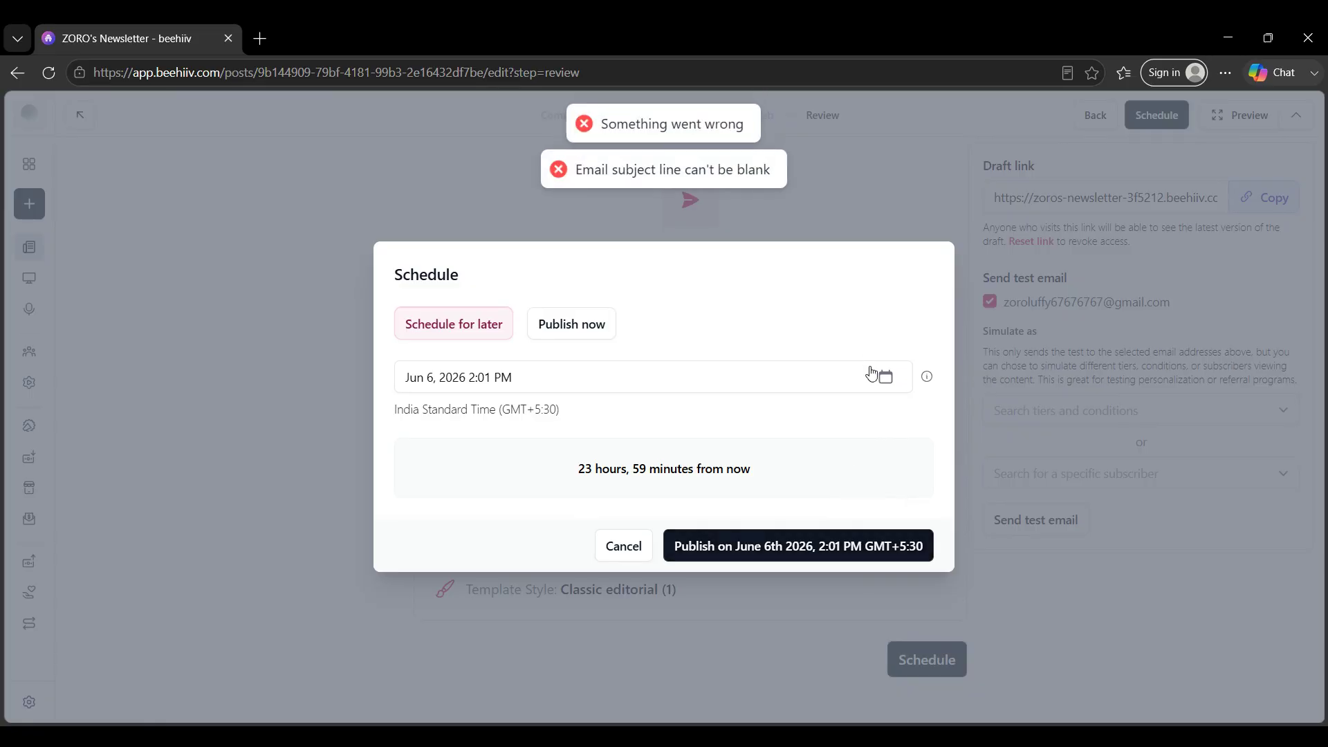
click(617, 553)
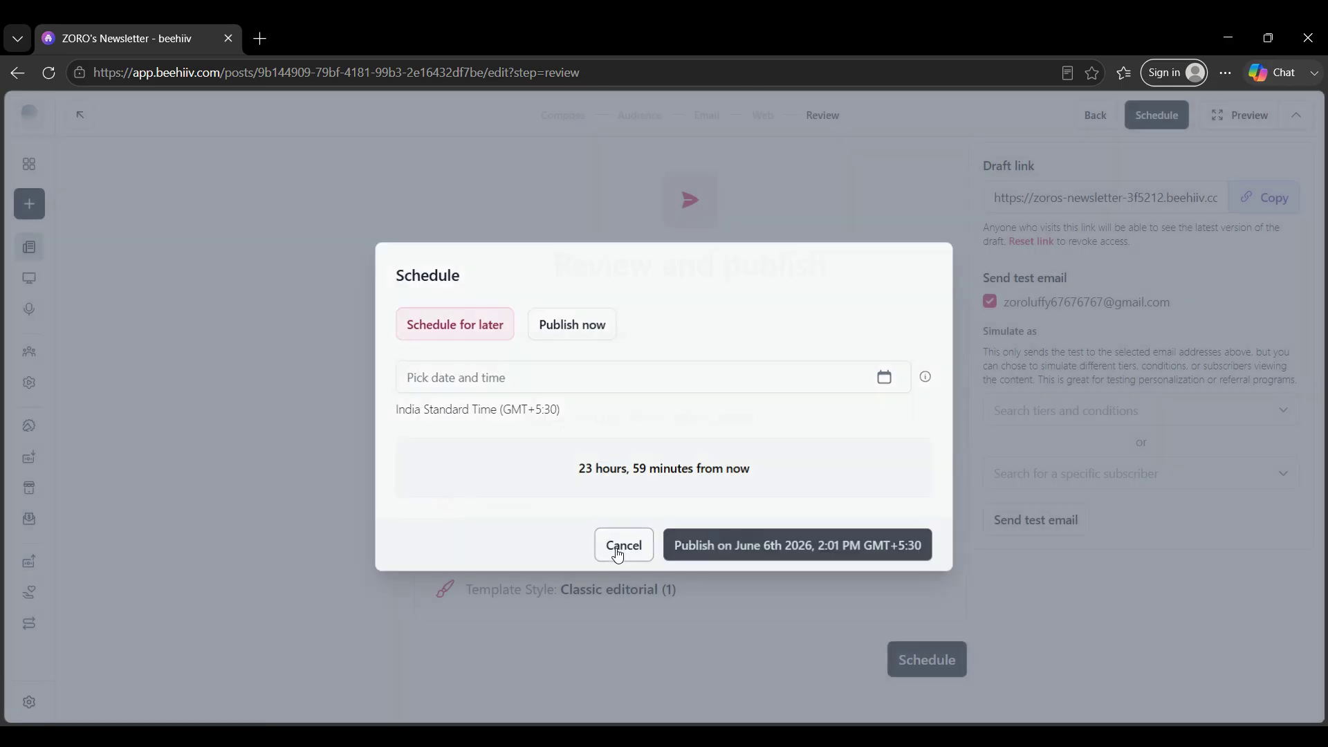